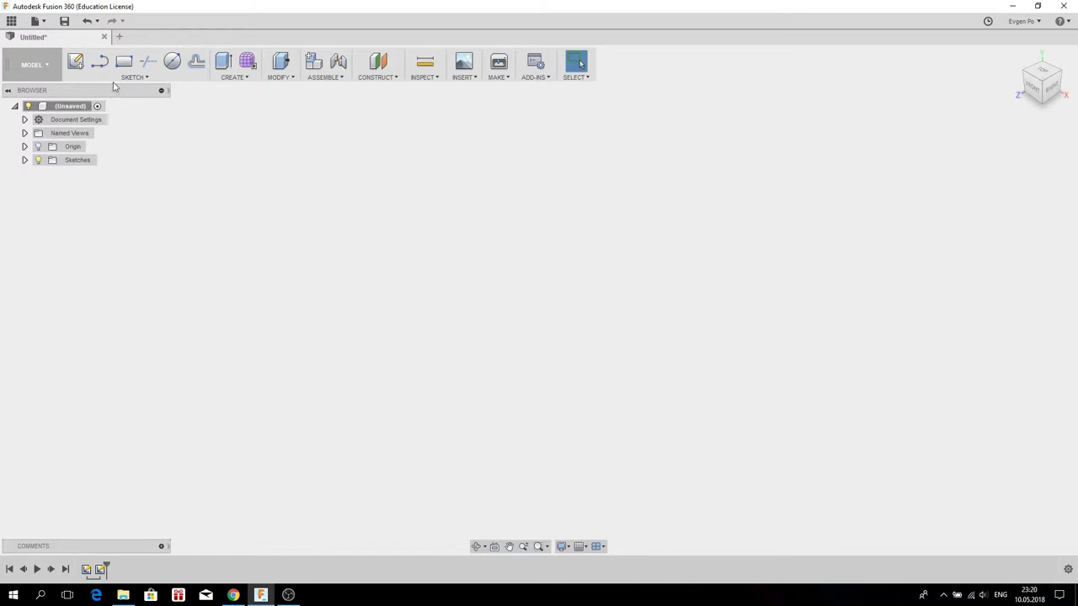
- Orbit the empty scene to look around the workspace
key(F4)
mouse_move(539, 267)
mouse_down()
mouse_move(556, 233)
mouse_move(534, 272)
mouse_move(574, 269)
mouse_move(592, 245)
mouse_move(559, 270)
mouse_move(517, 228)
mouse_move(551, 250)
mouse_move(550, 267)
mouse_up()
key(Escape)
mouse_move(649, 224)
shift+middle_down()
mouse_move(662, 219)
mouse_move(645, 207)
mouse_move(667, 222)
shift+middle_up()
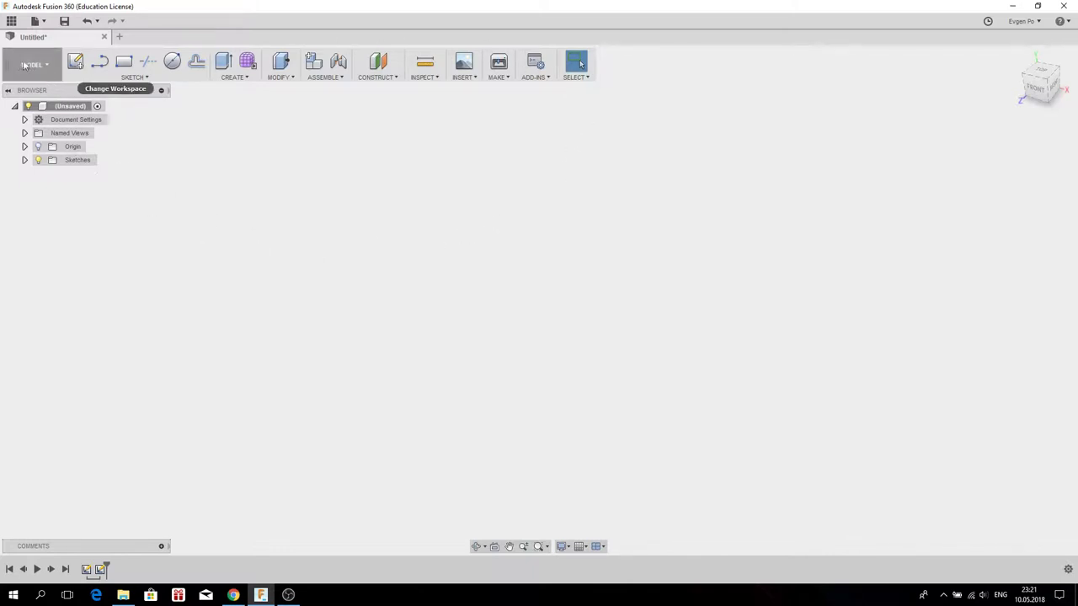
- Start a new sketch on the origin plane, viewed straight down from the top
mouse_move(75, 62)
click(77, 63)
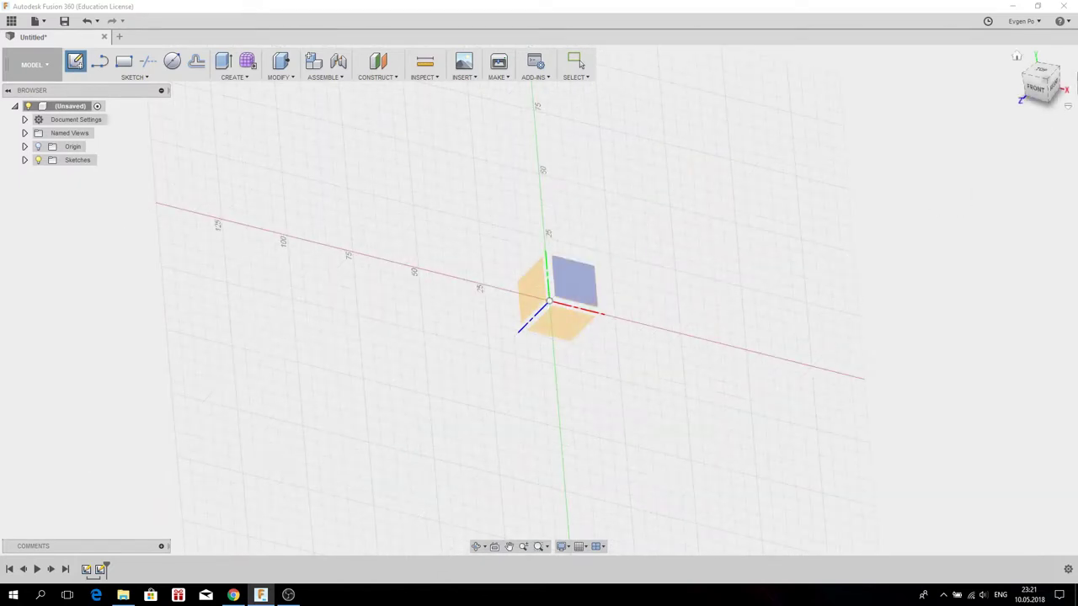
click(1044, 74)
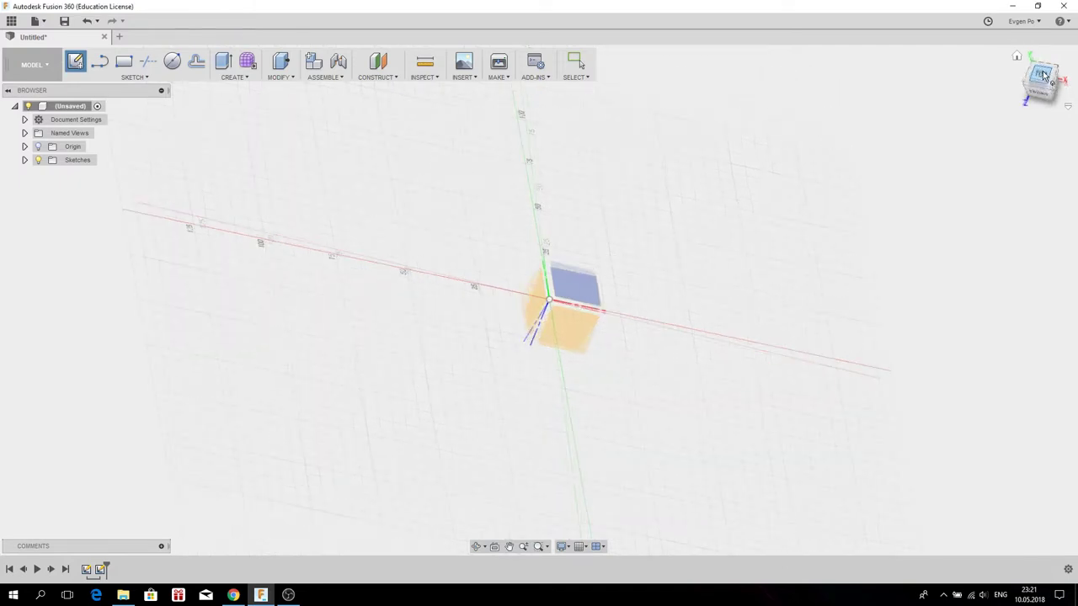
click(585, 329)
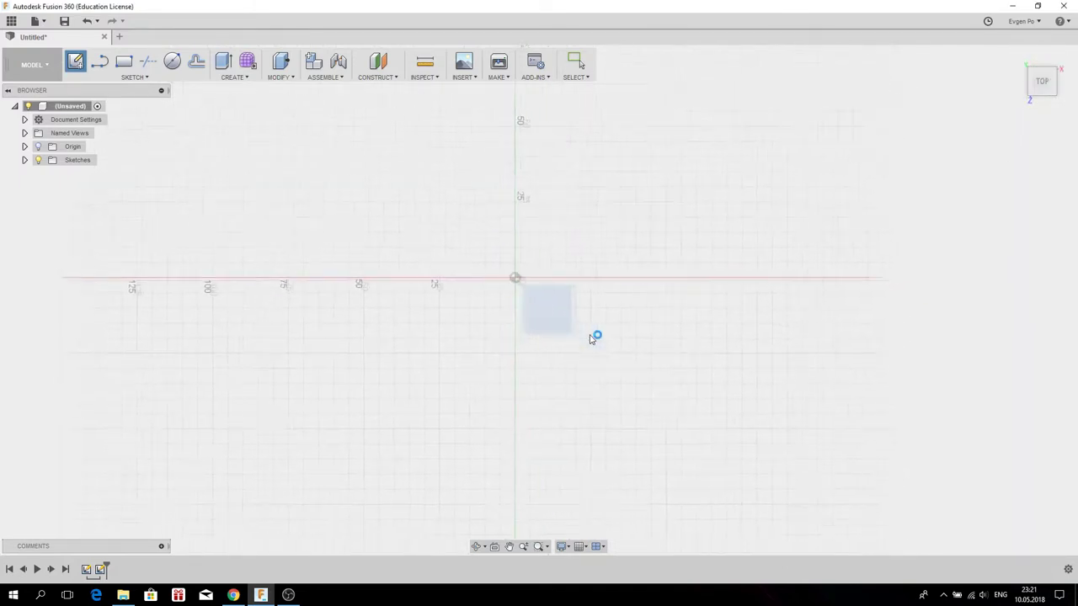
scroll(348, 247, down, 2)
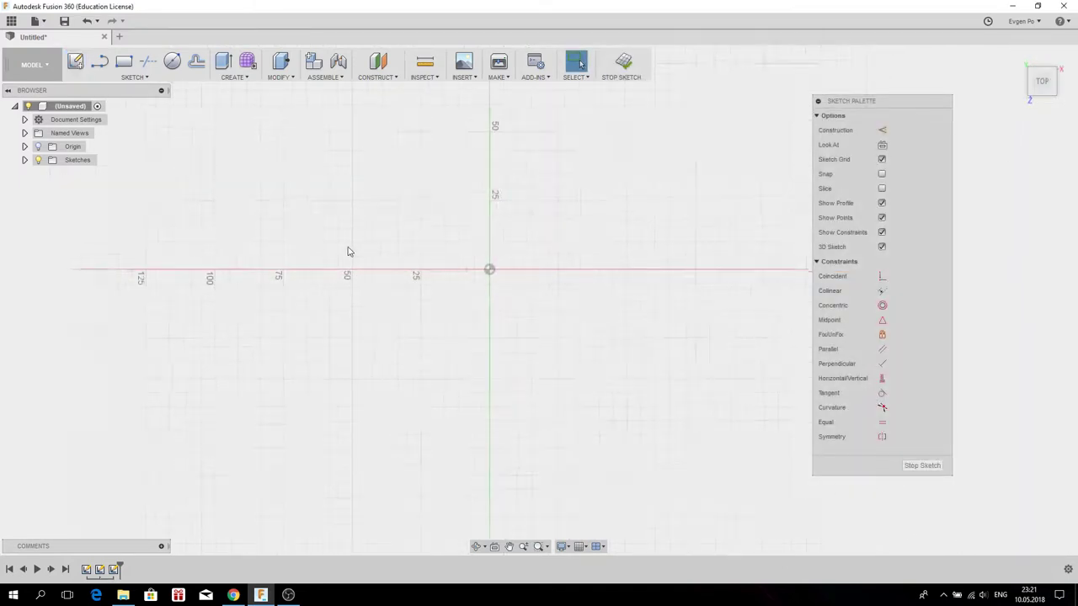
click(131, 78)
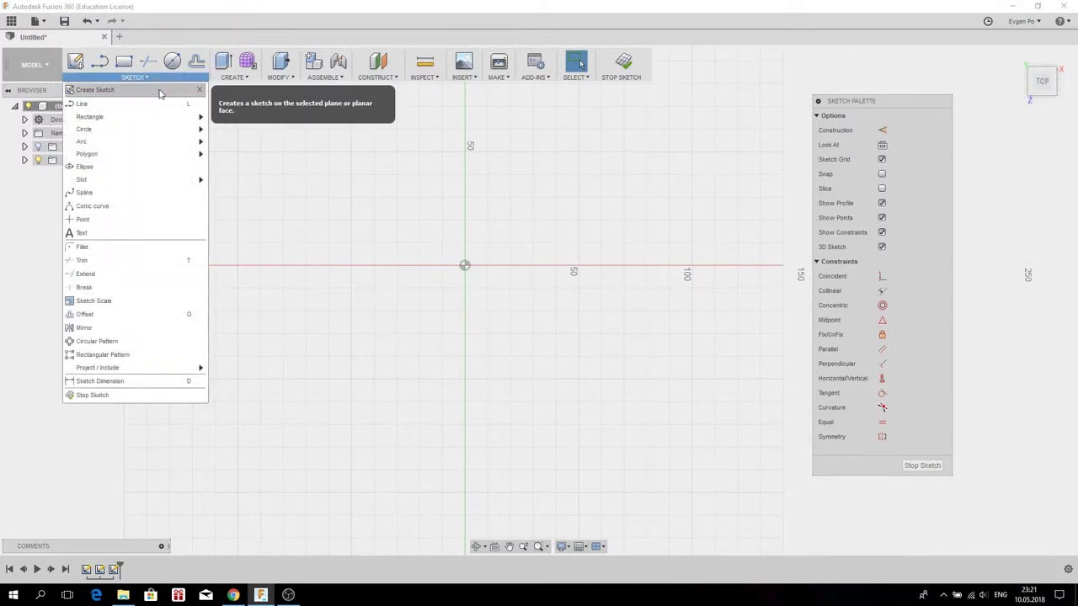
mouse_move(90, 118)
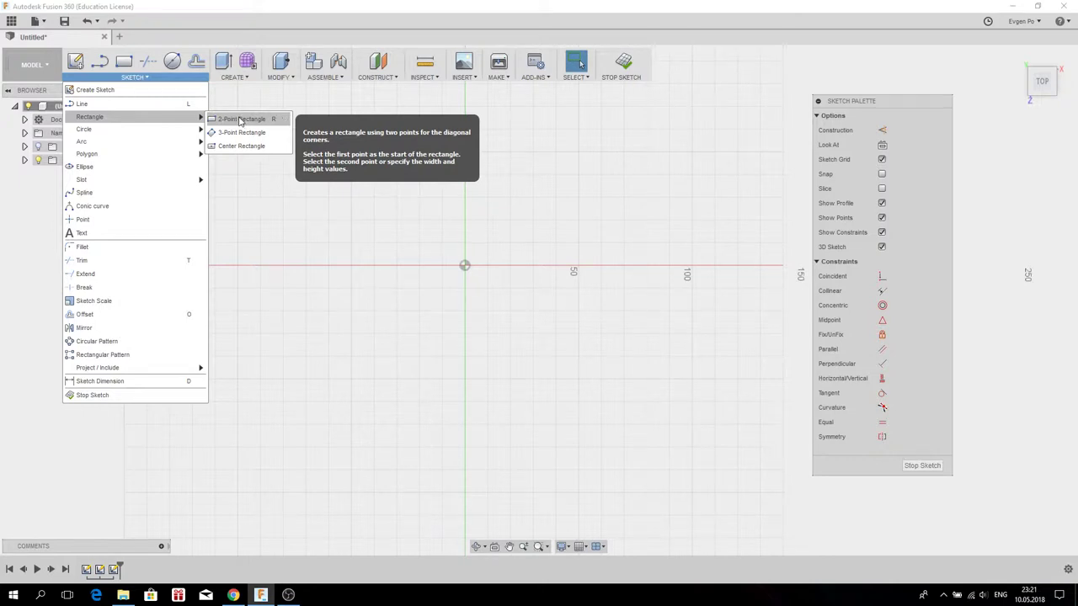
- Draw a 2-point rectangle from the origin to a free opposite corner
click(240, 121)
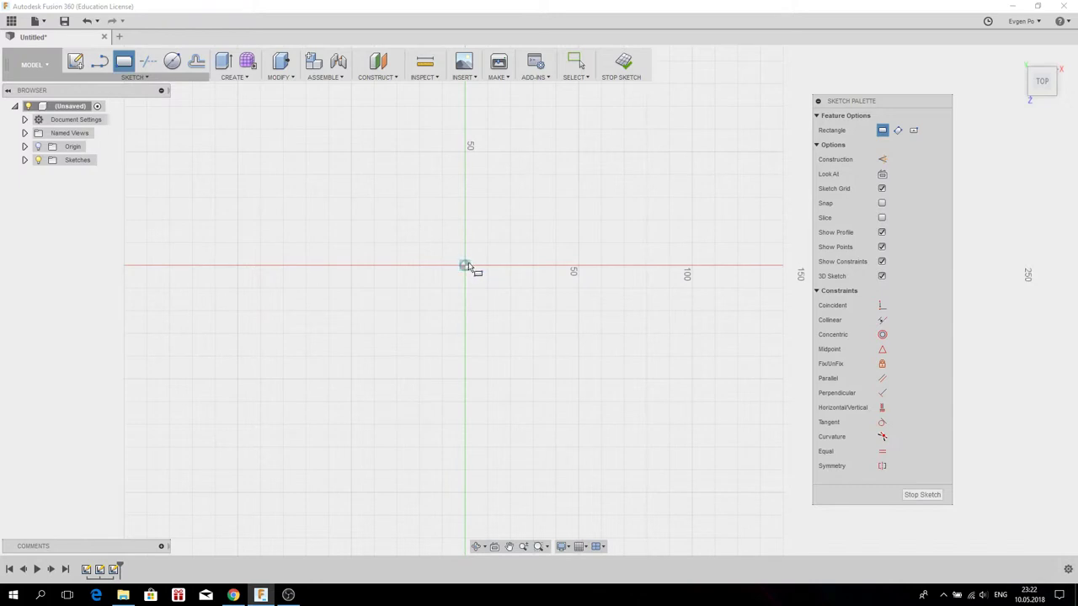
click(465, 267)
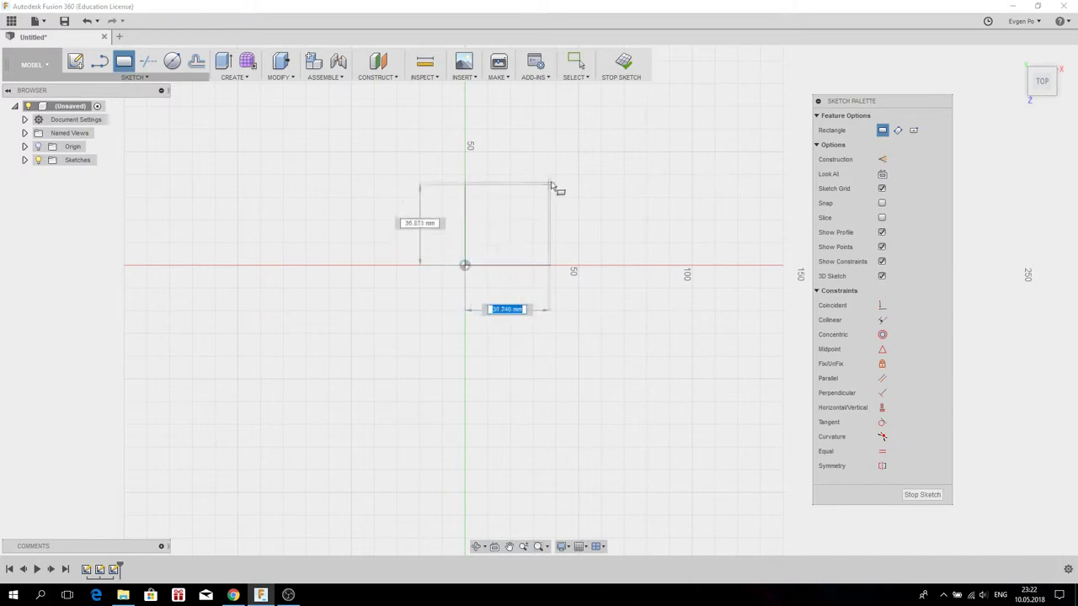
click(777, 125)
scroll(592, 287, down, 1)
scroll(601, 289, down, 2)
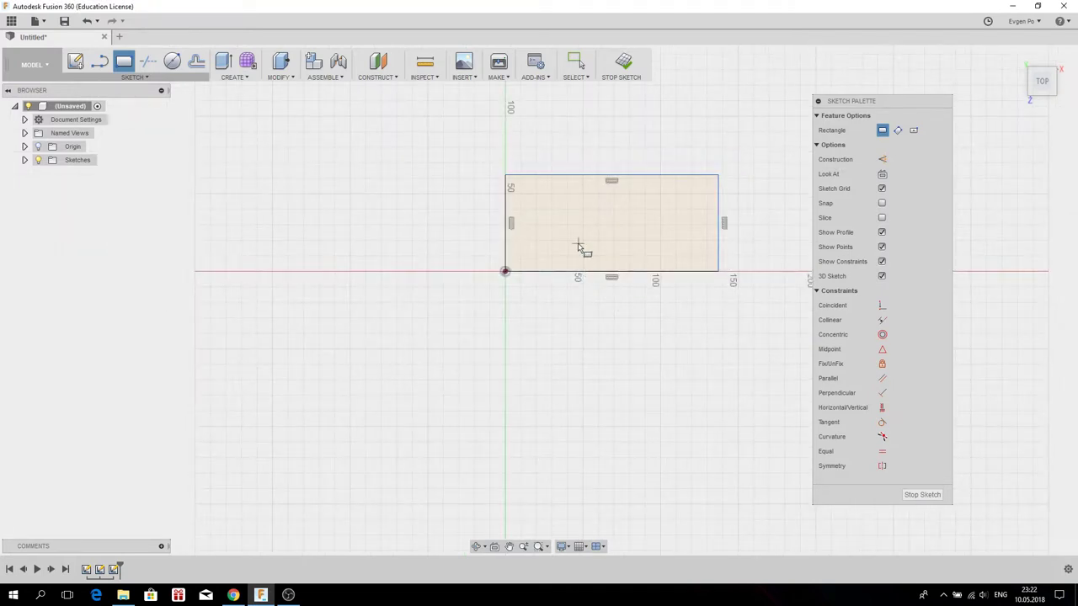
click(183, 78)
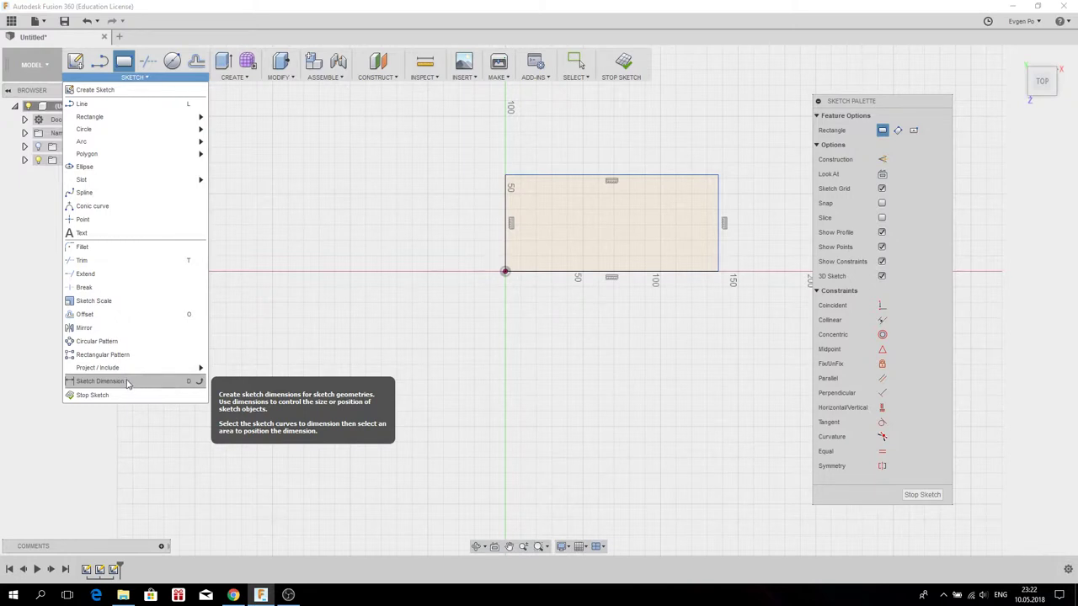
click(153, 383)
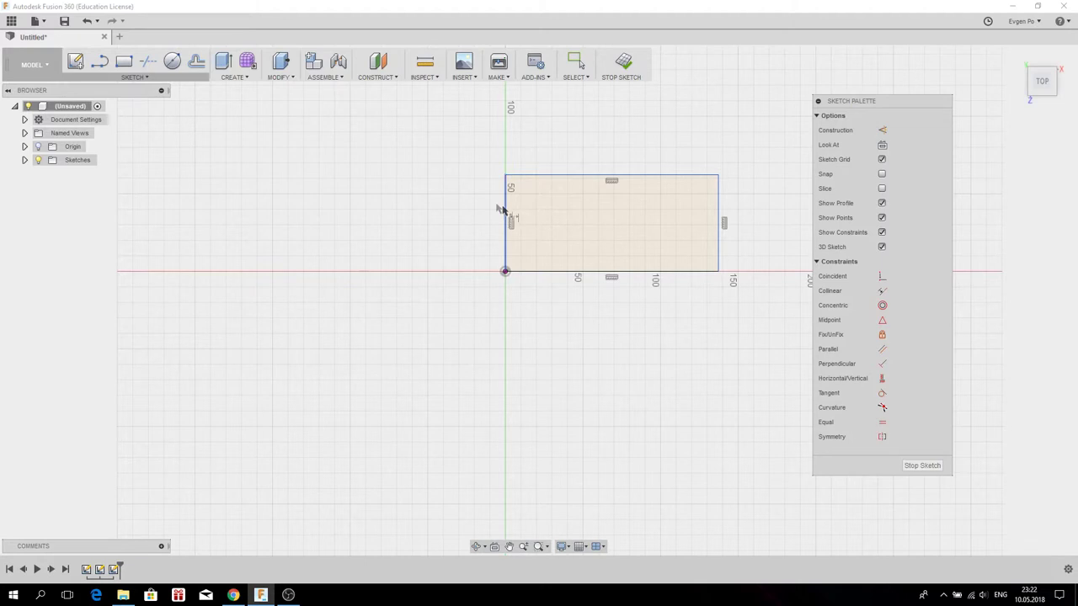
- Dimension the rectangle's left edge to a 600 mm height
click(506, 211)
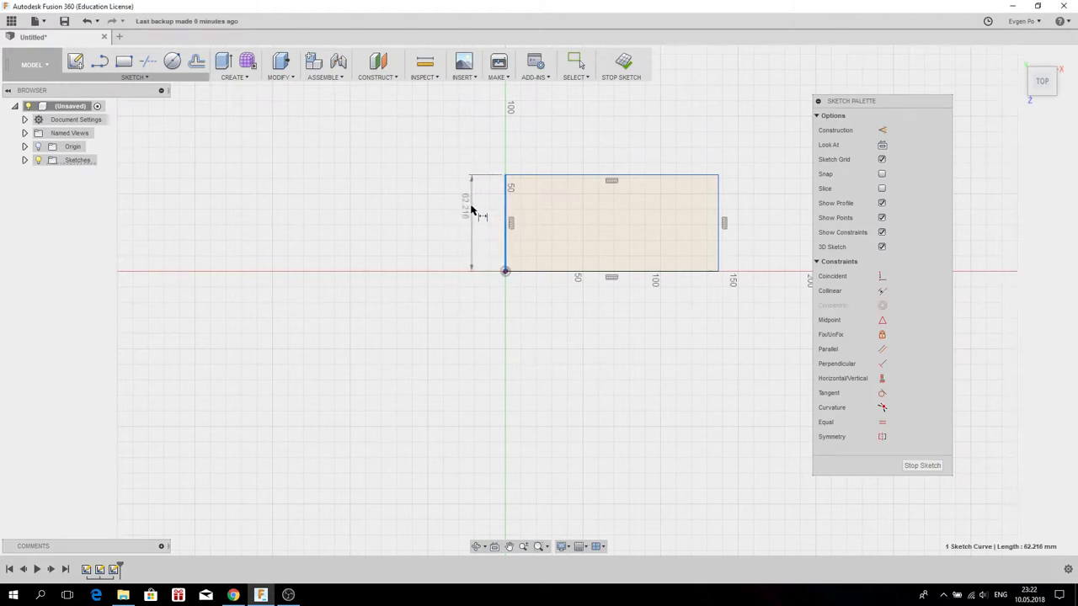
click(470, 209)
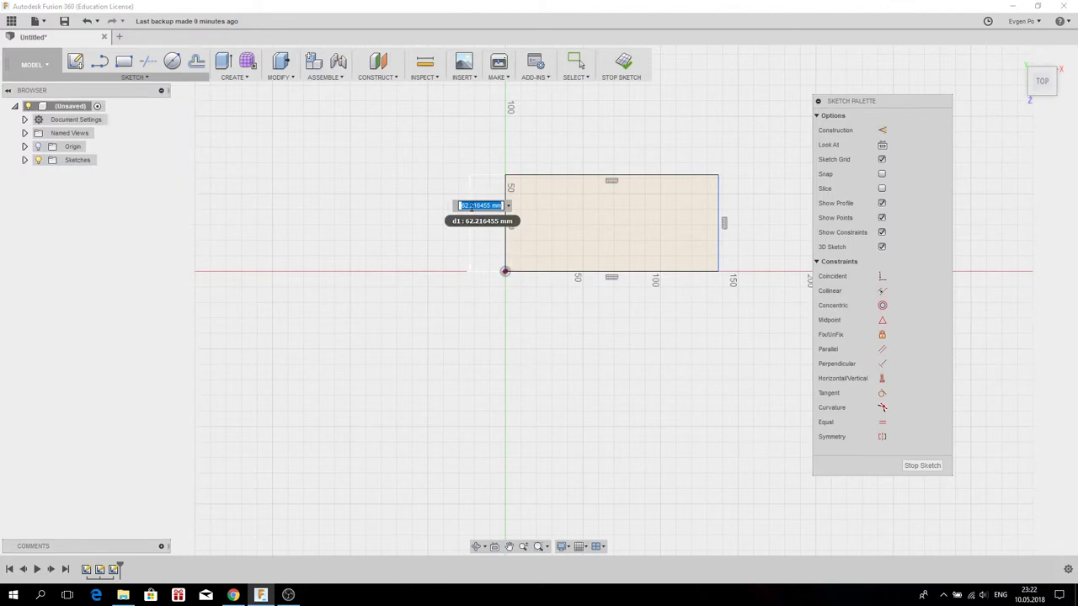
text(600)
key(Return)
scroll(393, 284, down, 5)
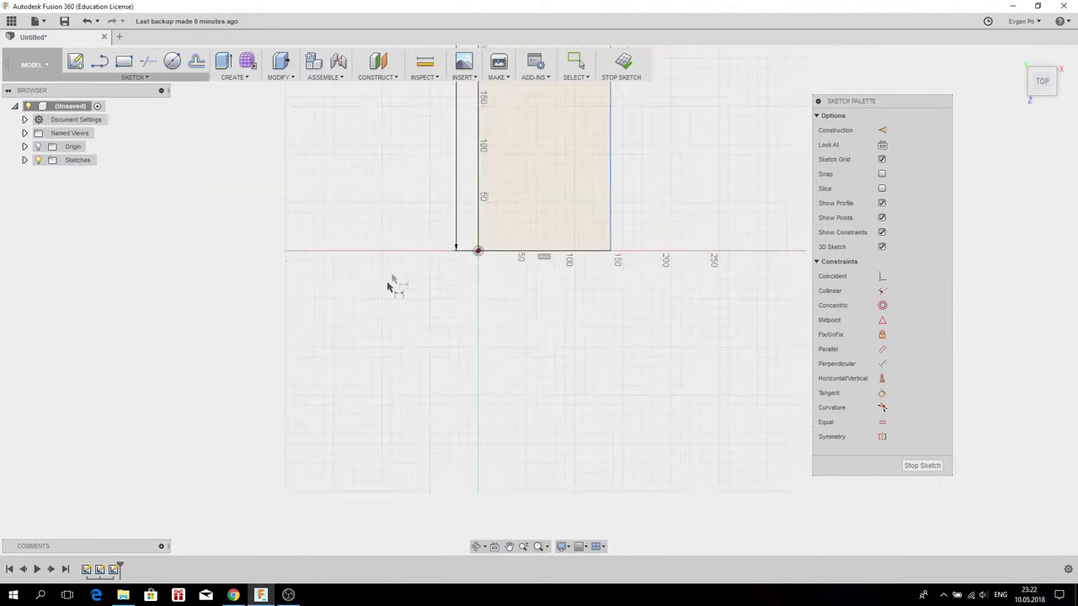
scroll(403, 297, down, 2)
scroll(414, 299, down, 2)
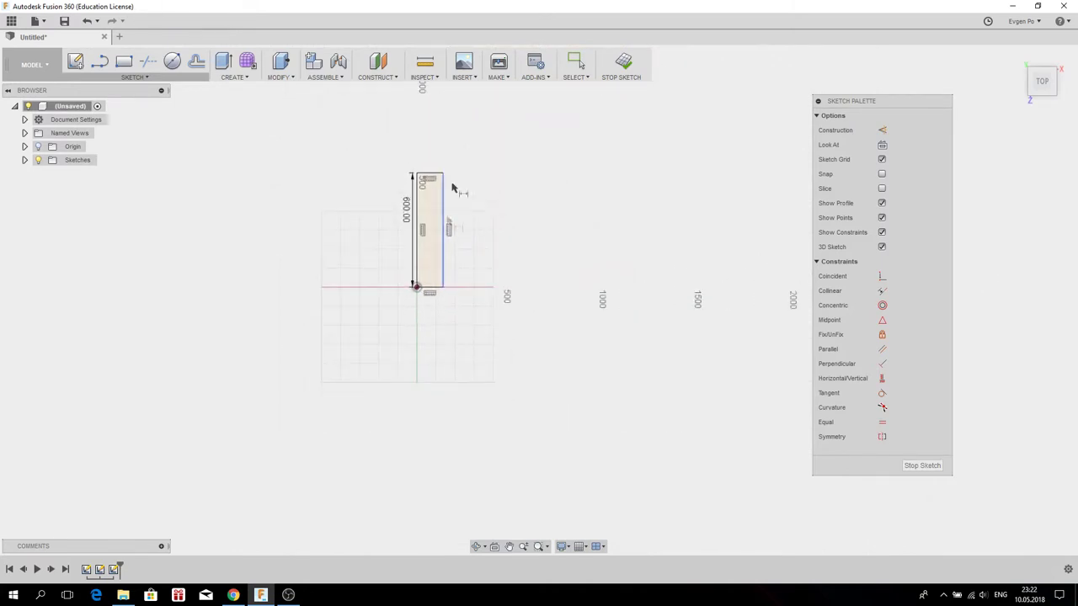
scroll(435, 179, up, 2)
scroll(434, 179, up, 1)
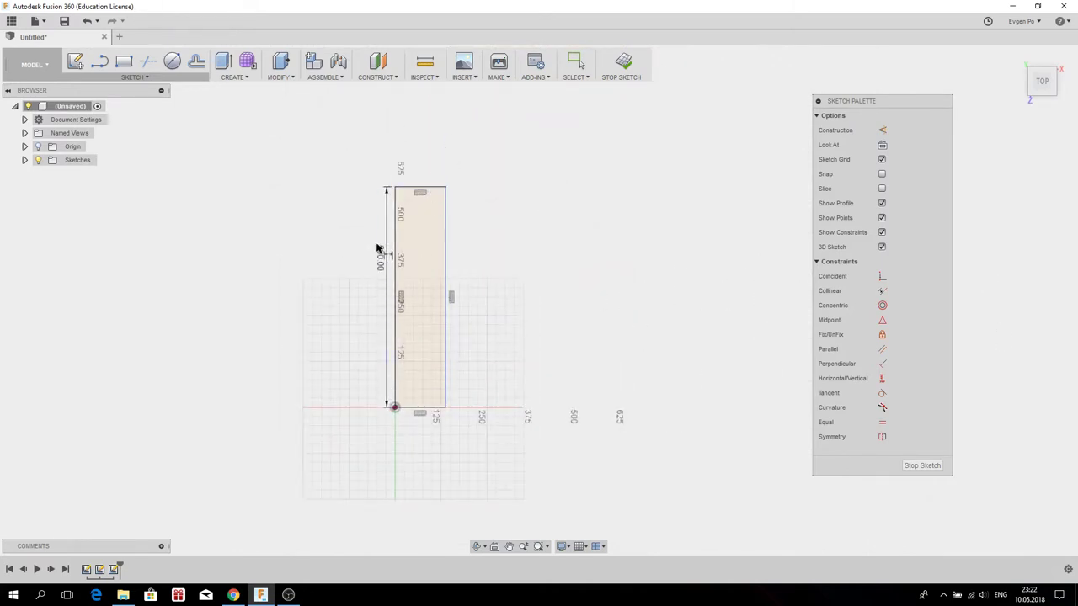
- Dimension the rectangle's top edge to a 1500 mm width
click(430, 187)
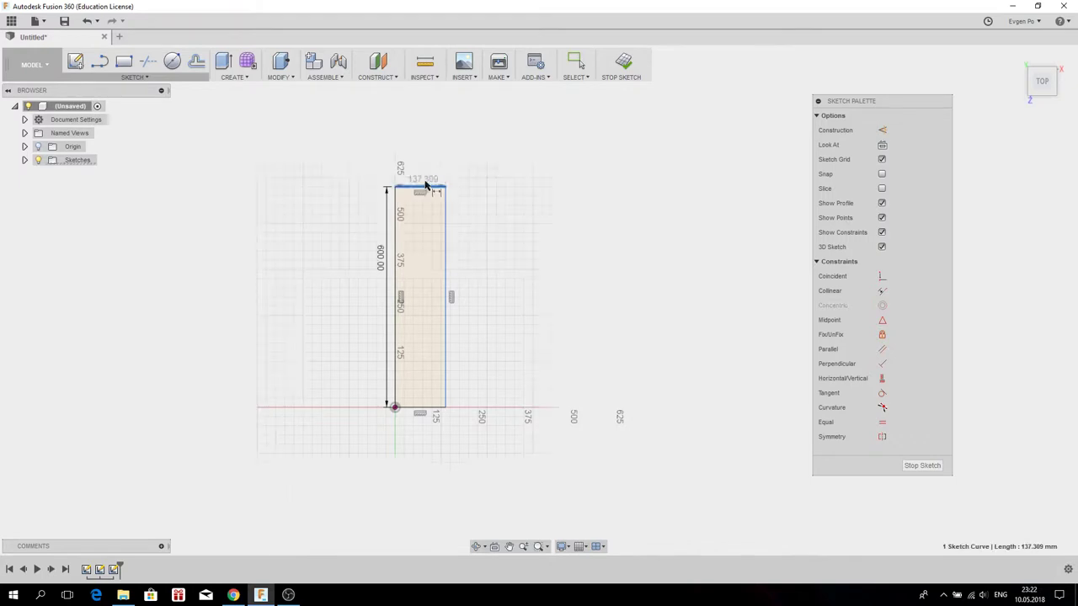
click(430, 166)
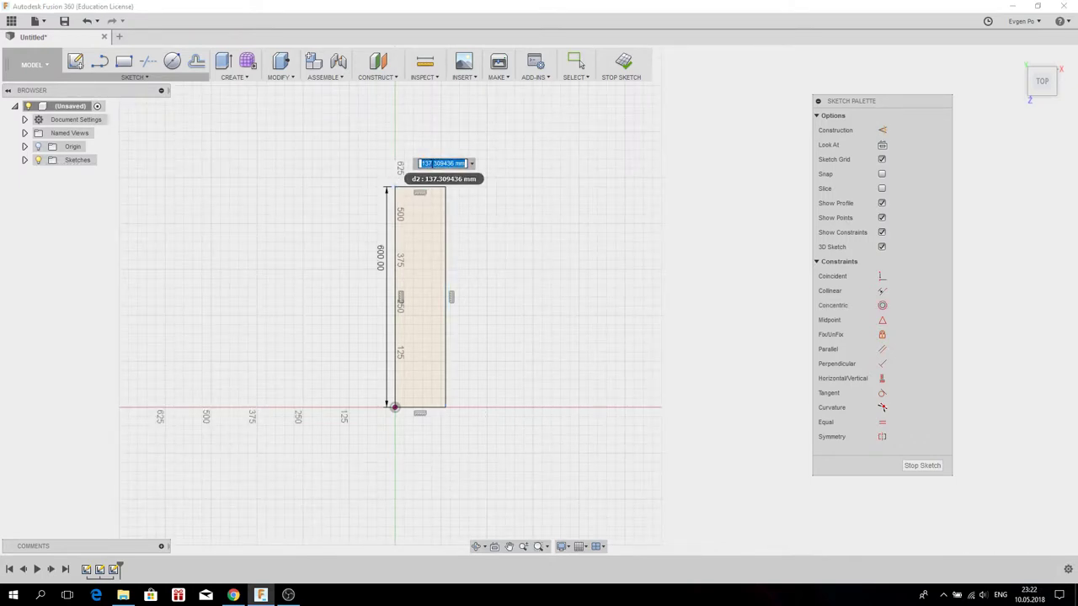
text(1500)
key(Return)
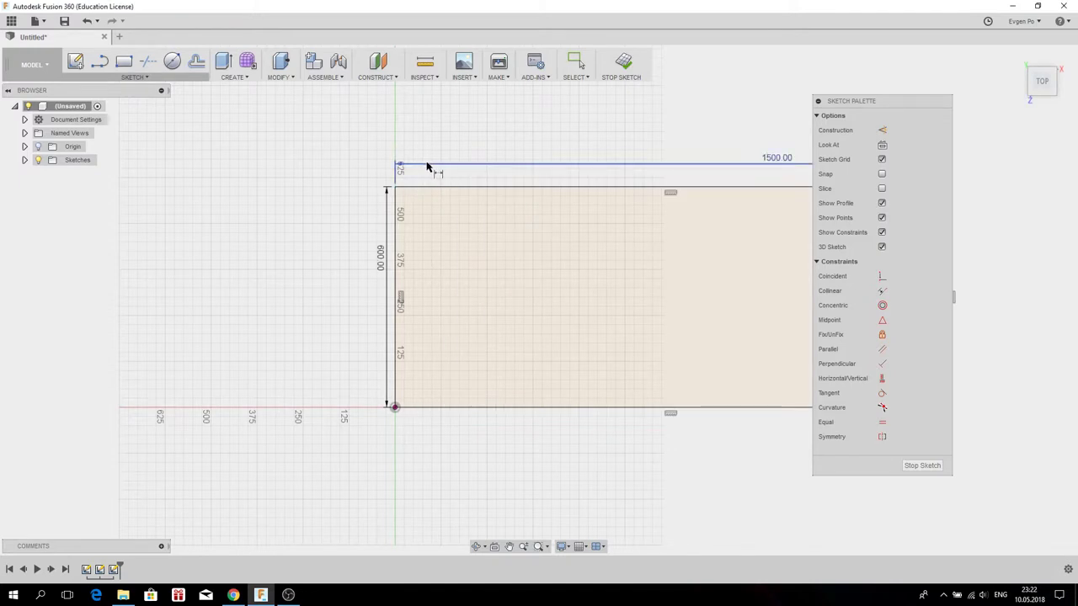
scroll(356, 202, down, 2)
scroll(361, 202, down, 2)
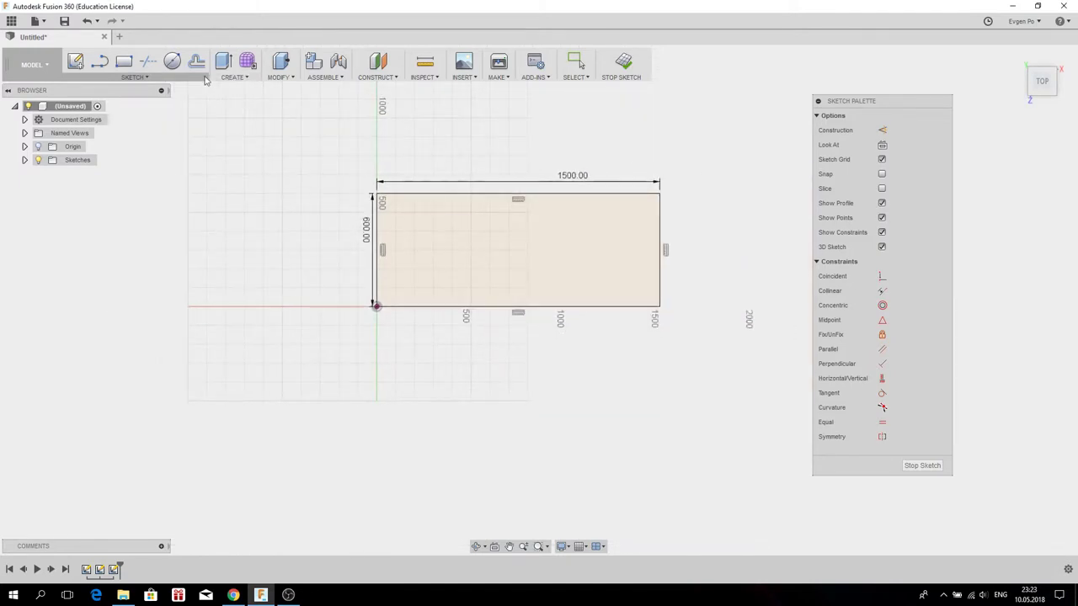
click(233, 77)
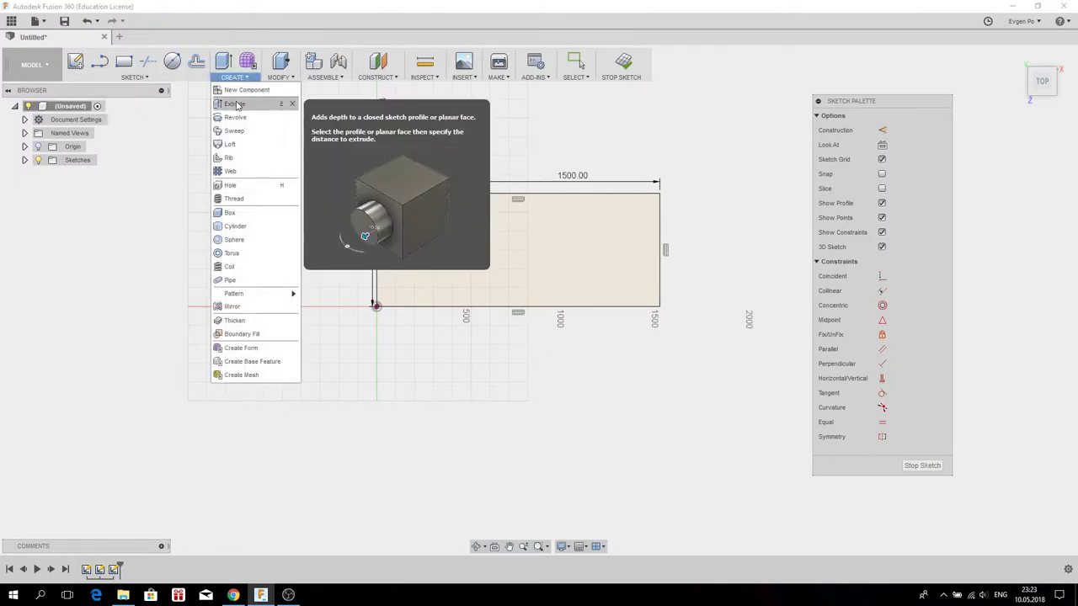
- Extrude the 1500×600 rectangle profile 20 mm into a new solid slab
click(237, 105)
shift+middle_drag(528, 264, 534, 224)
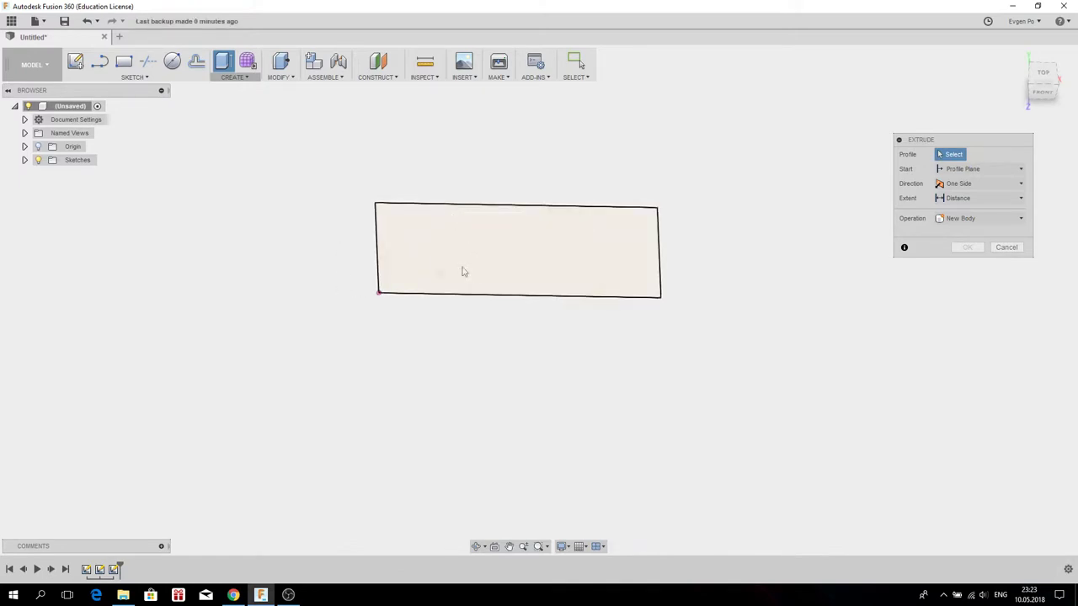
click(539, 262)
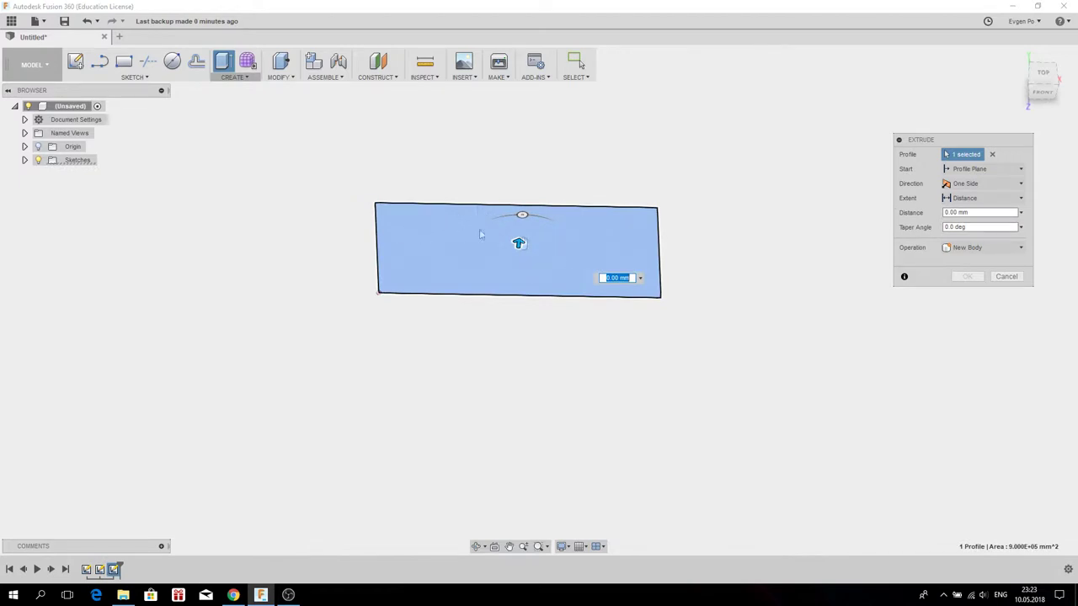
drag(957, 143, 876, 131)
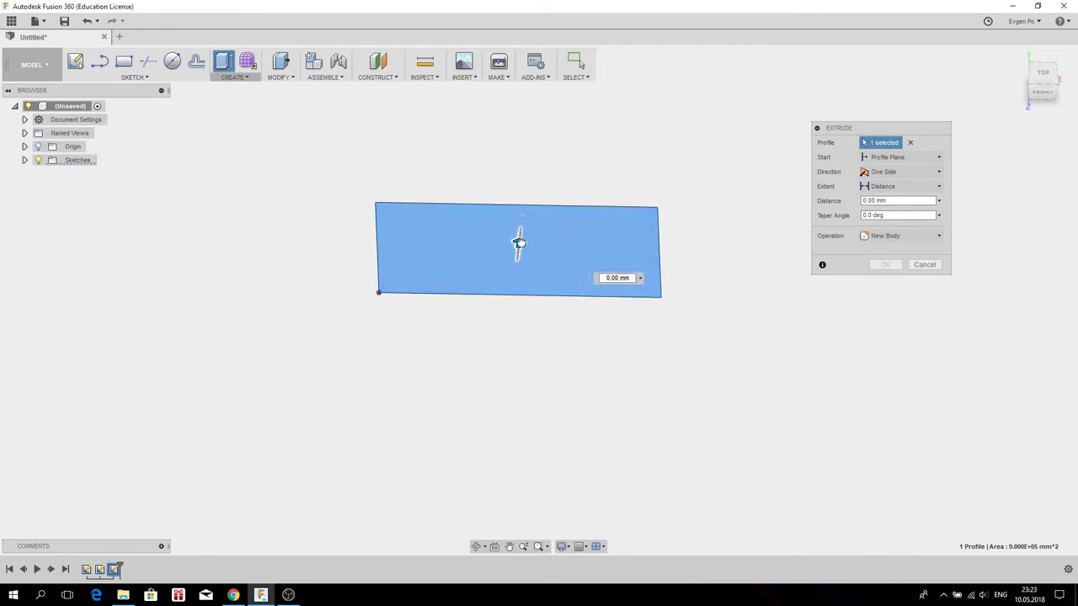
drag(519, 244, 527, 227)
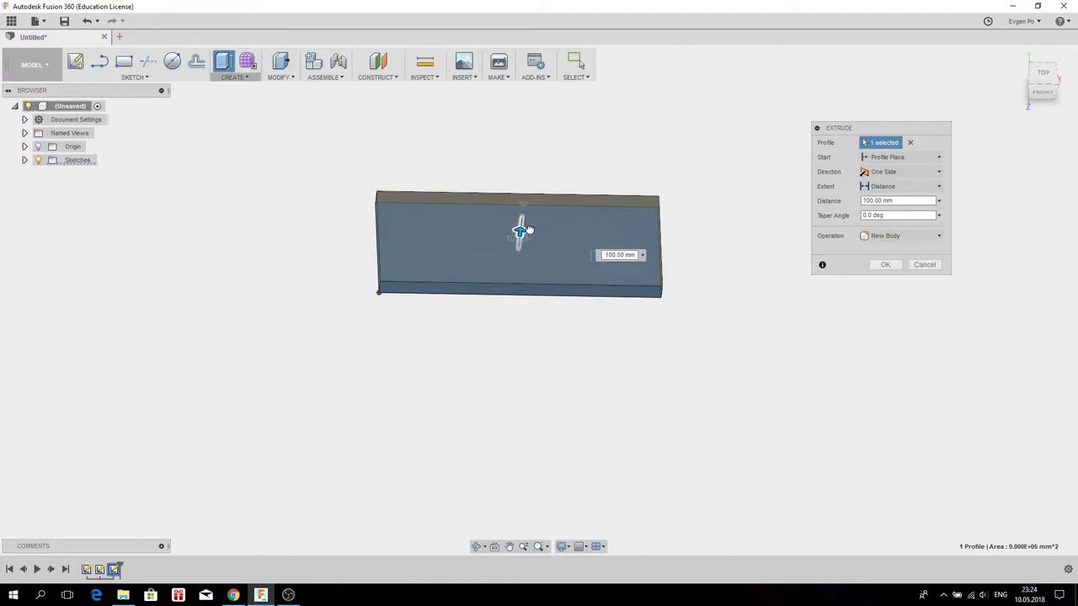
drag(528, 220, 531, 225)
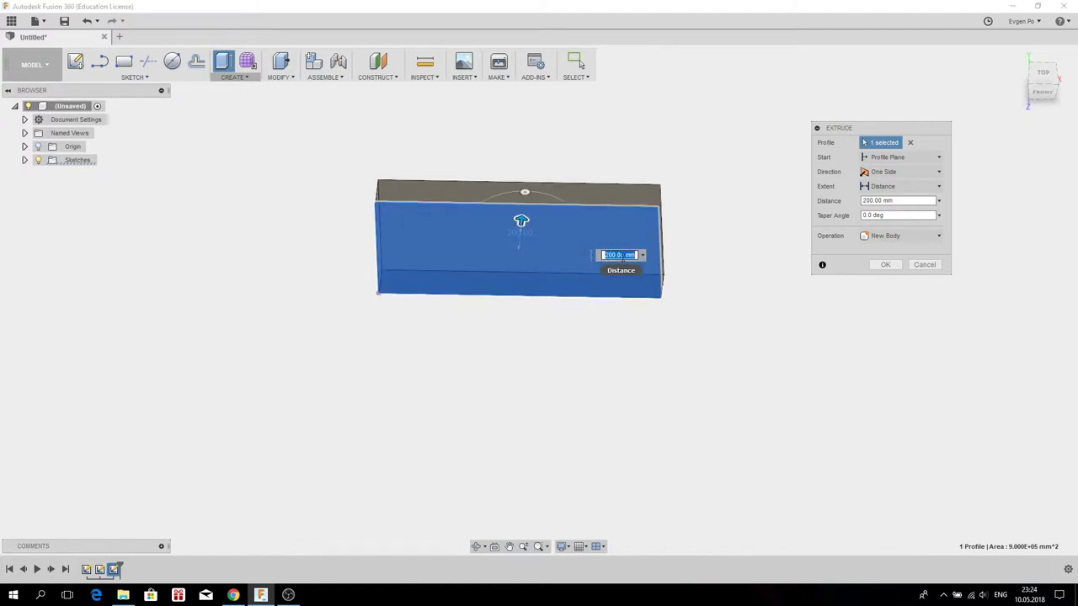
click(862, 201)
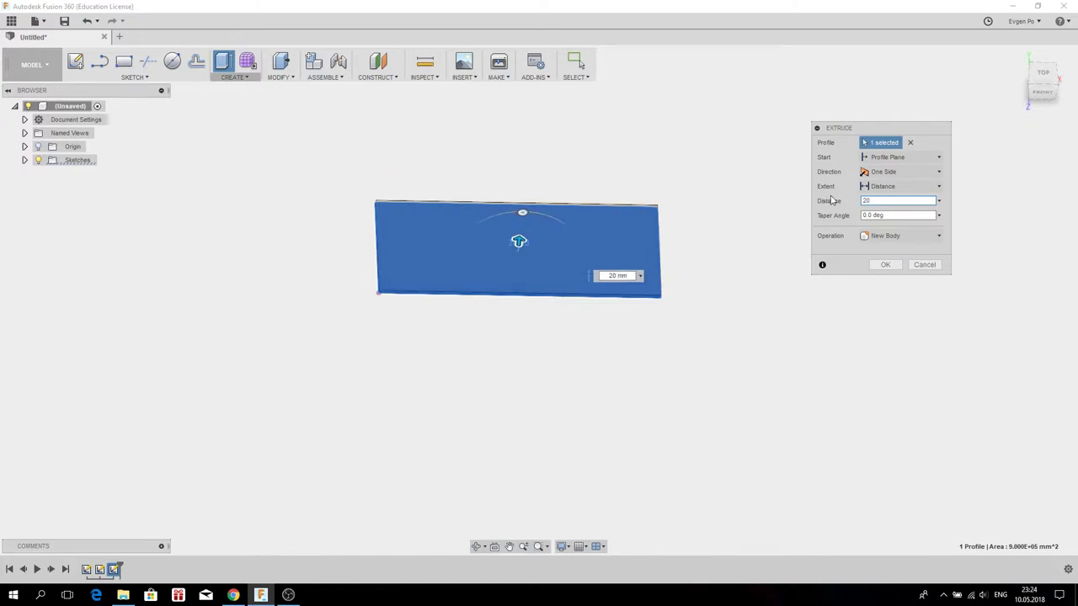
key(Return)
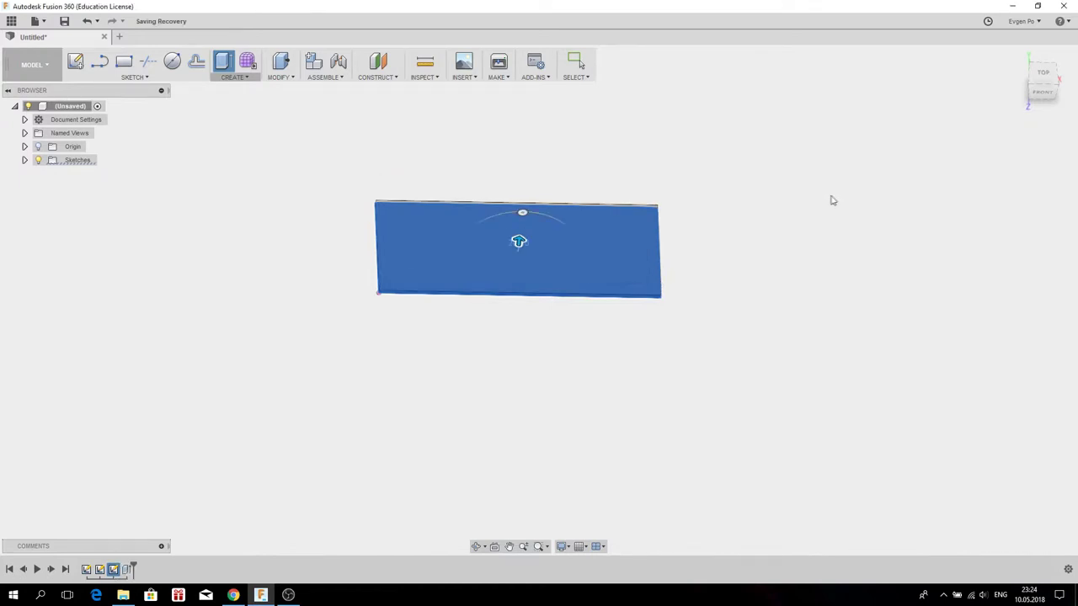
mouse_move(649, 301)
shift+middle_down()
mouse_move(638, 250)
mouse_move(635, 289)
shift+middle_up()
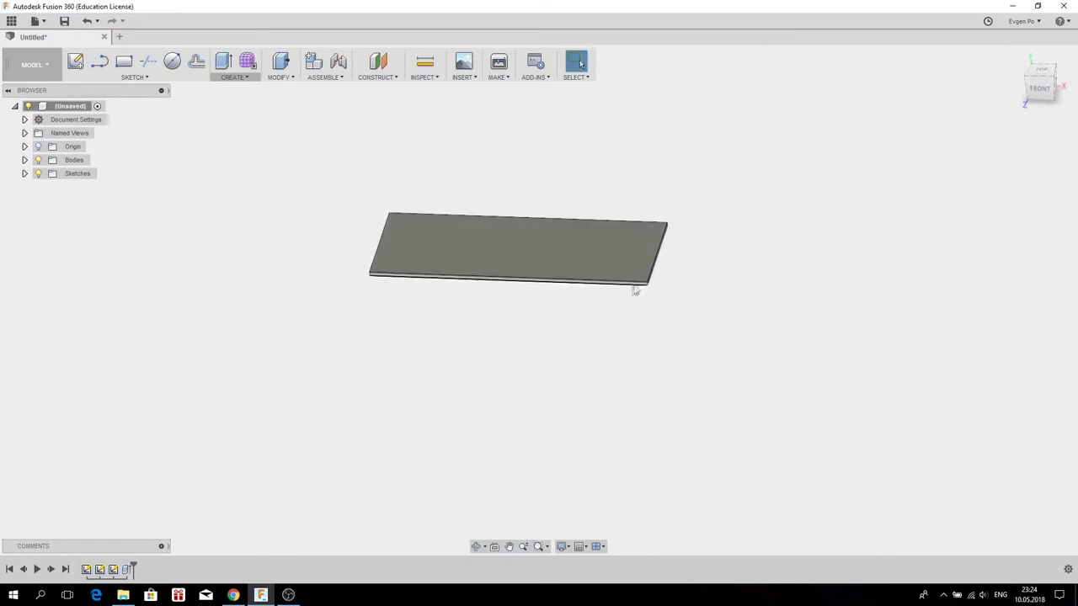
- Orbit from the top view around the slab until its underside faces the viewer
mouse_move(553, 298)
shift+middle_down()
mouse_move(553, 241)
mouse_move(537, 284)
mouse_move(546, 232)
mouse_move(561, 295)
mouse_move(517, 311)
mouse_move(539, 323)
shift+middle_up()
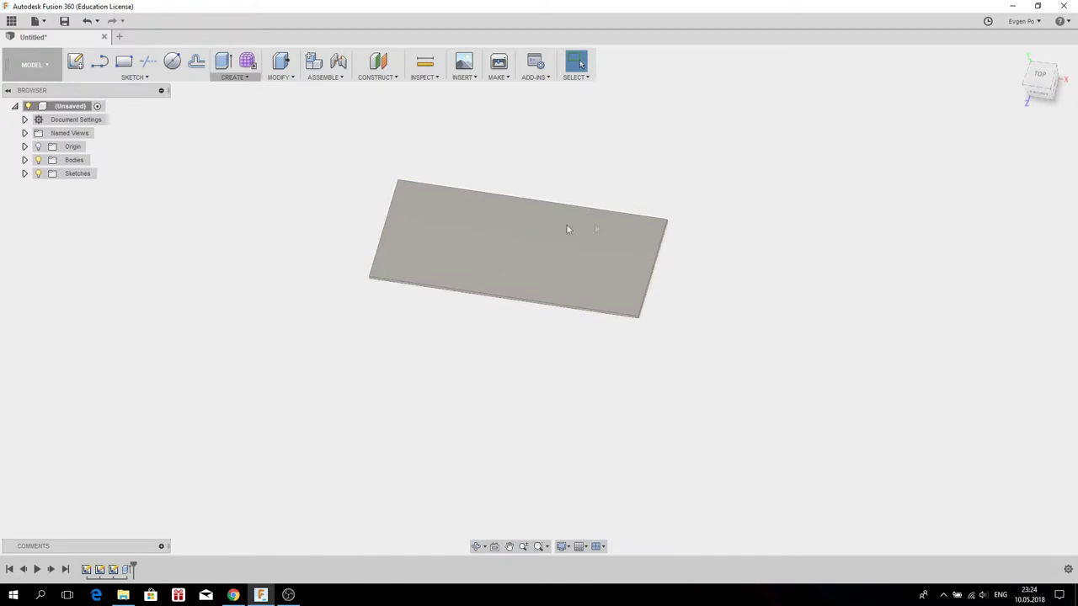
click(1041, 76)
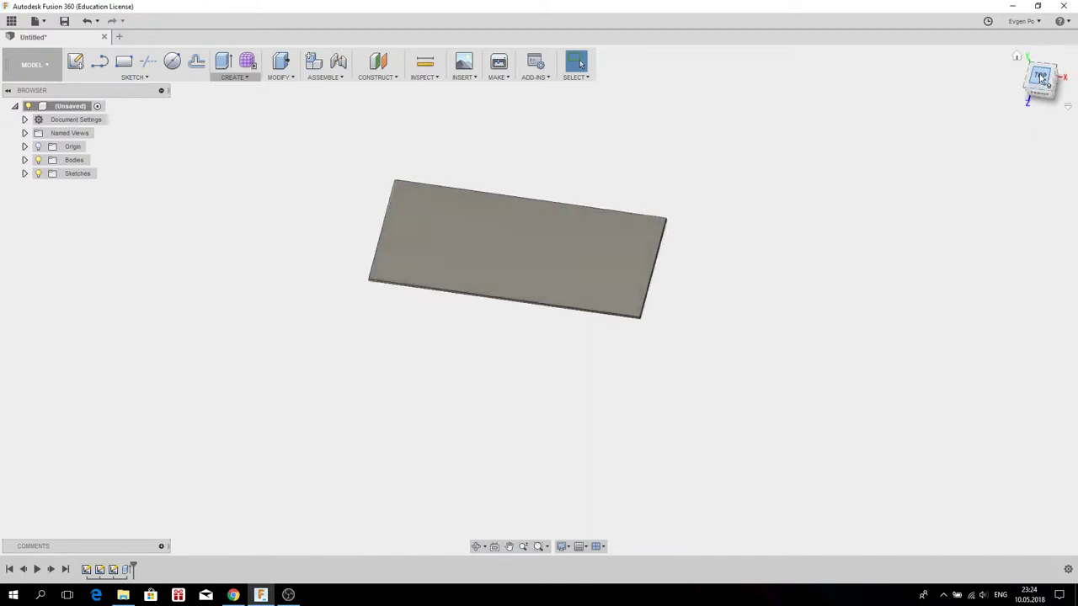
mouse_move(571, 318)
shift+middle_down()
mouse_move(577, 267)
mouse_move(532, 338)
mouse_move(517, 311)
shift+middle_up()
mouse_move(578, 342)
shift+middle_down()
mouse_move(551, 340)
mouse_move(557, 347)
mouse_move(568, 338)
mouse_move(529, 323)
mouse_move(534, 331)
mouse_move(519, 290)
mouse_move(508, 311)
mouse_move(527, 279)
mouse_move(533, 329)
shift+middle_up()
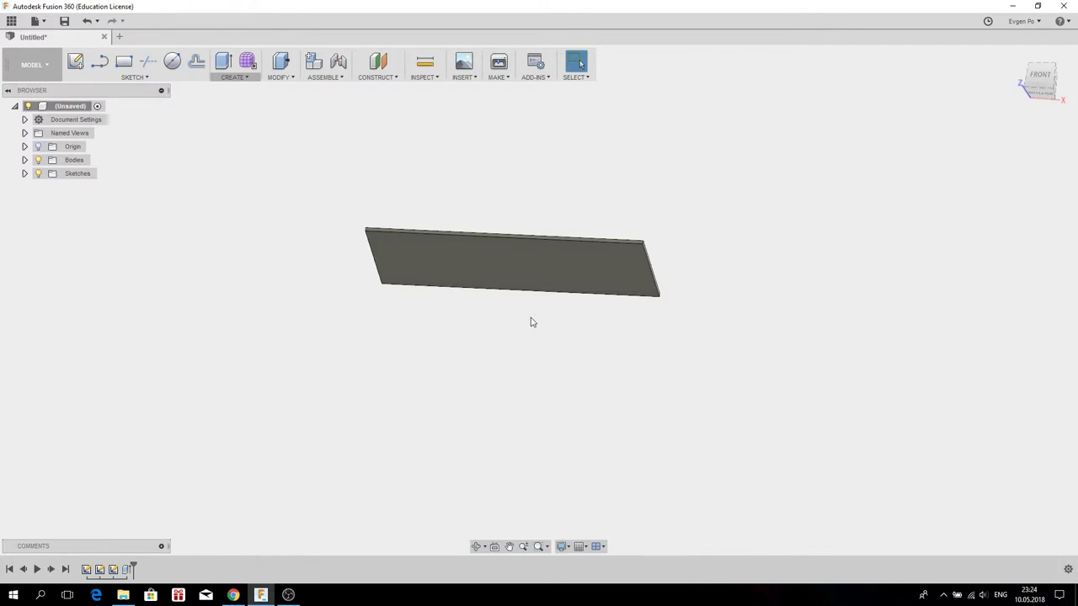
mouse_move(522, 310)
shift+middle_down()
mouse_move(513, 270)
mouse_move(508, 311)
mouse_move(530, 356)
mouse_move(493, 366)
mouse_move(453, 344)
mouse_move(462, 342)
mouse_move(469, 368)
mouse_move(486, 366)
mouse_move(519, 272)
mouse_move(561, 281)
mouse_move(494, 315)
mouse_move(507, 339)
mouse_move(544, 312)
mouse_move(539, 272)
mouse_move(565, 186)
shift+middle_up()
- Create a new sketch on the slab's underside face
click(572, 267)
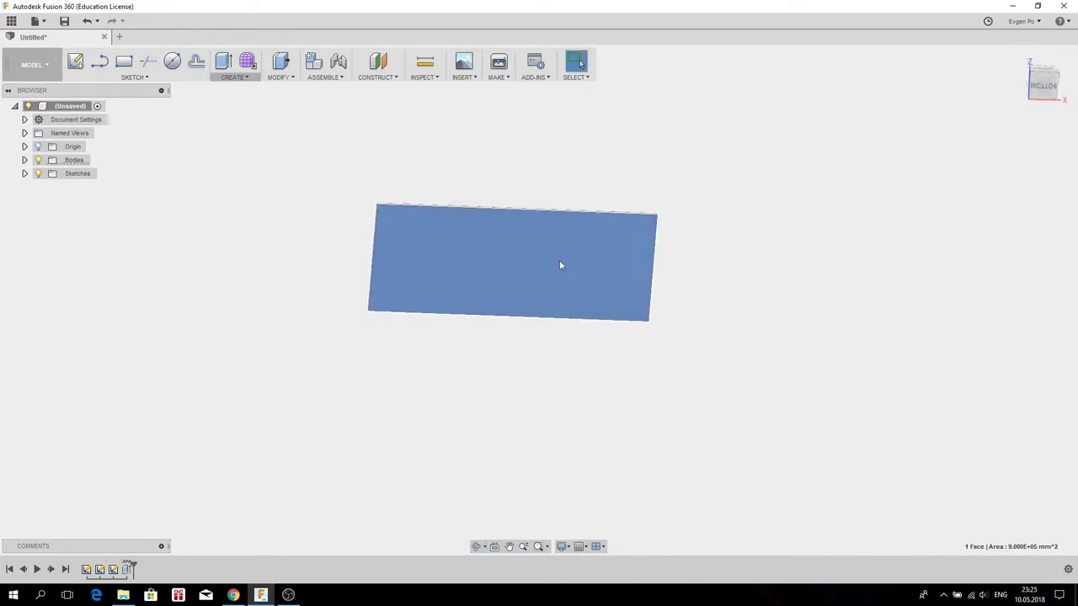
right_click(553, 261)
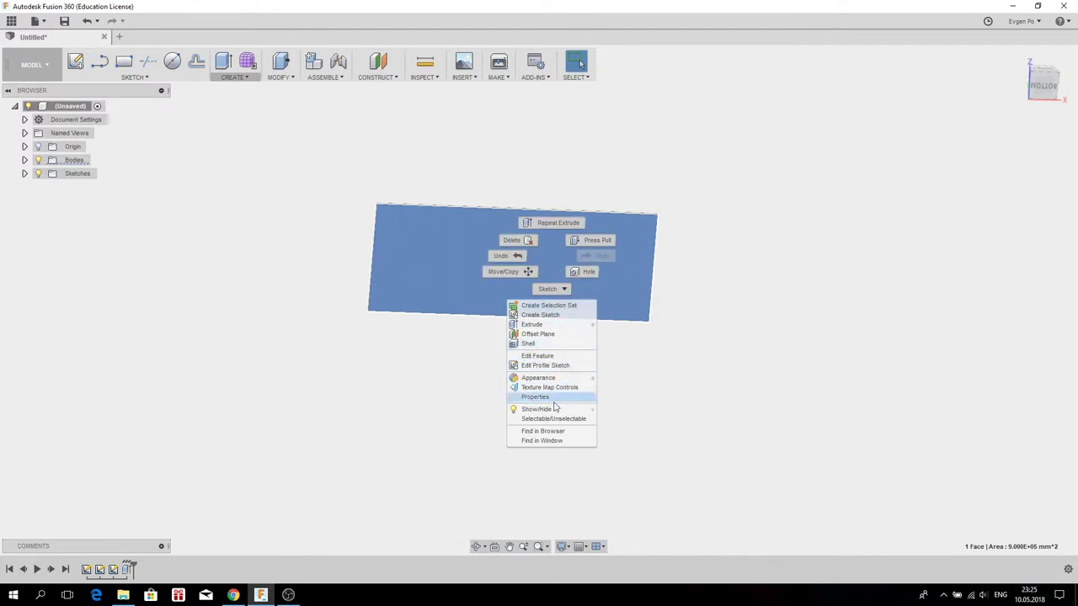
click(552, 318)
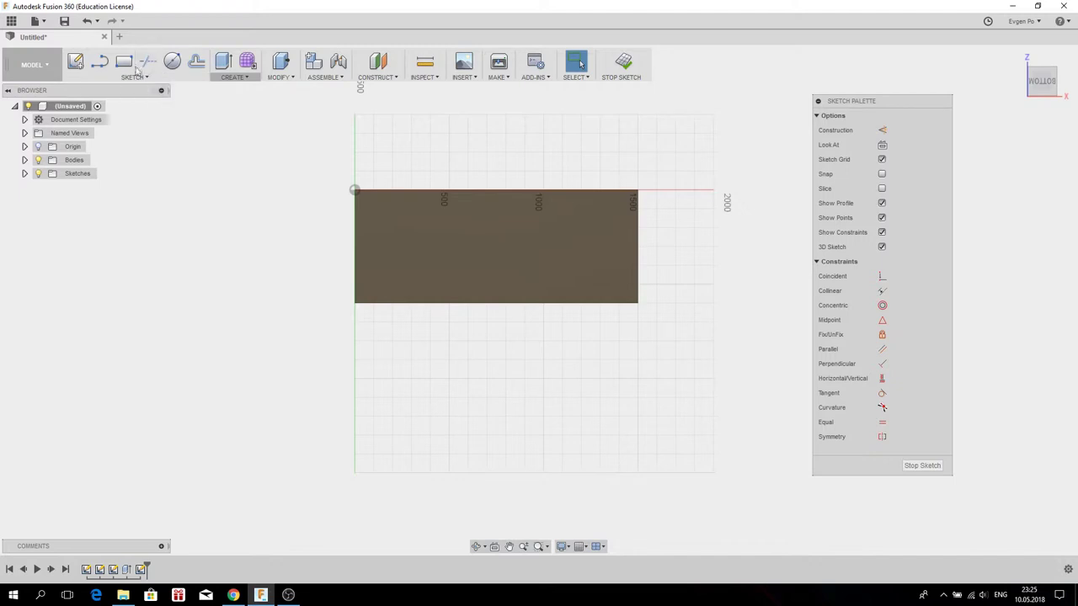
- Draw two small leg squares near the underside corners with 2-point rectangles
click(133, 77)
mouse_move(91, 117)
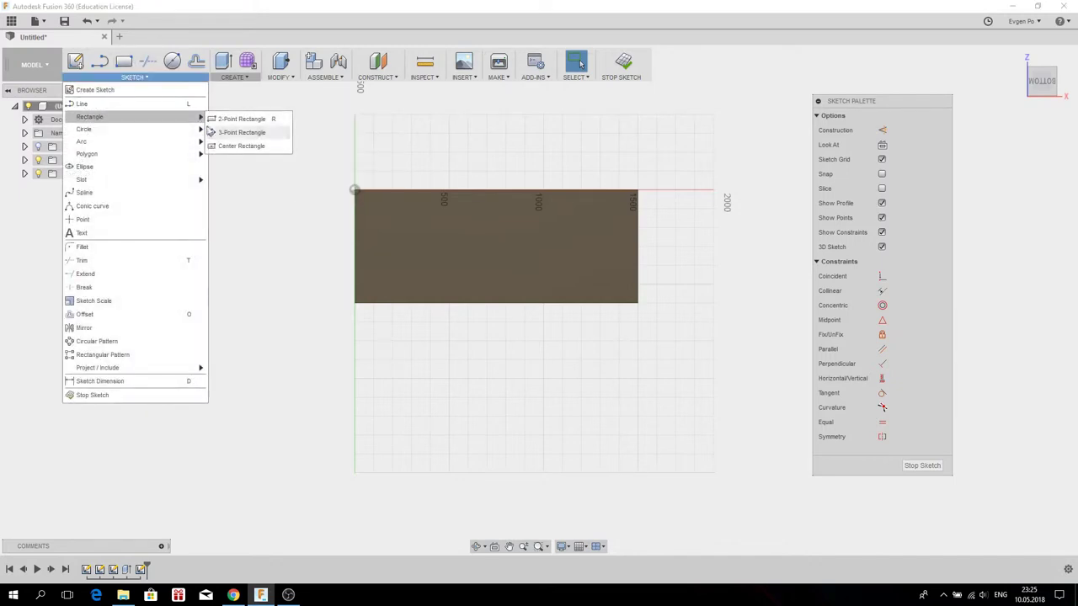
click(215, 123)
scroll(371, 197, up, 2)
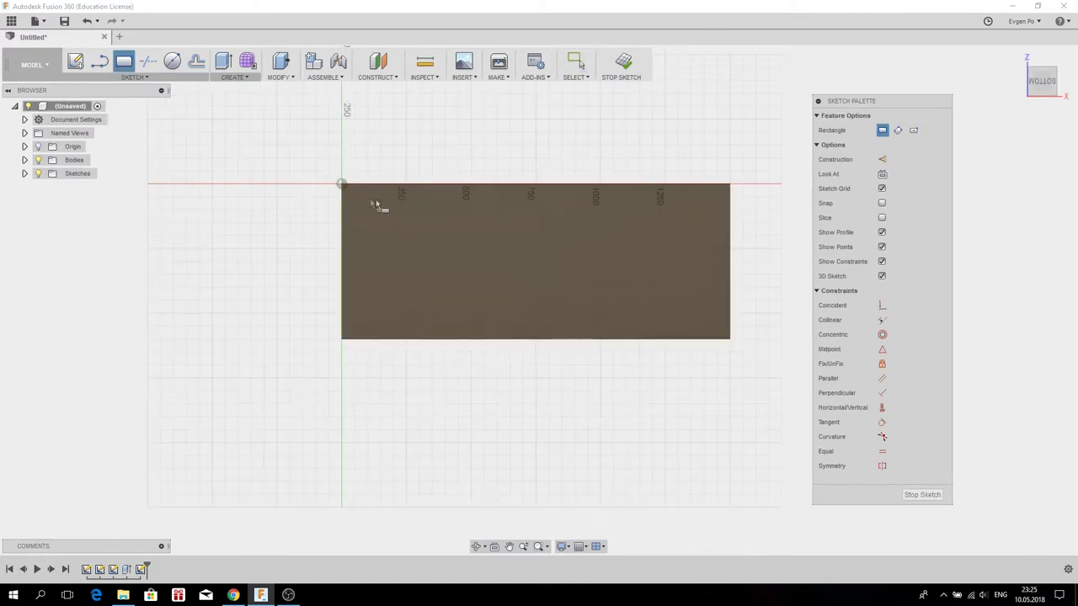
scroll(367, 209, up, 1)
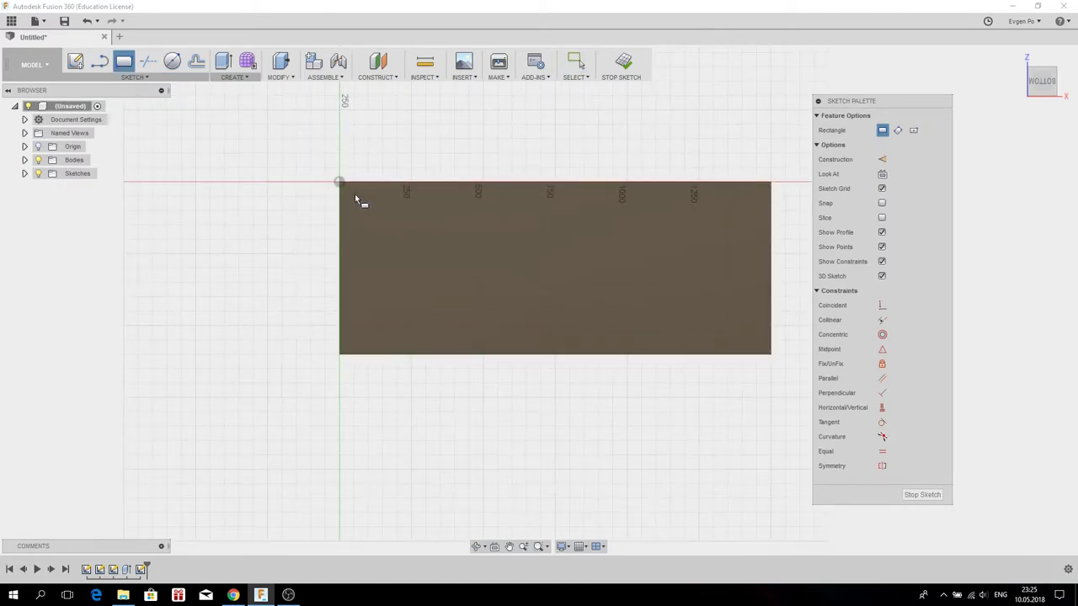
click(353, 196)
key(Tab)
key(Return)
click(739, 199)
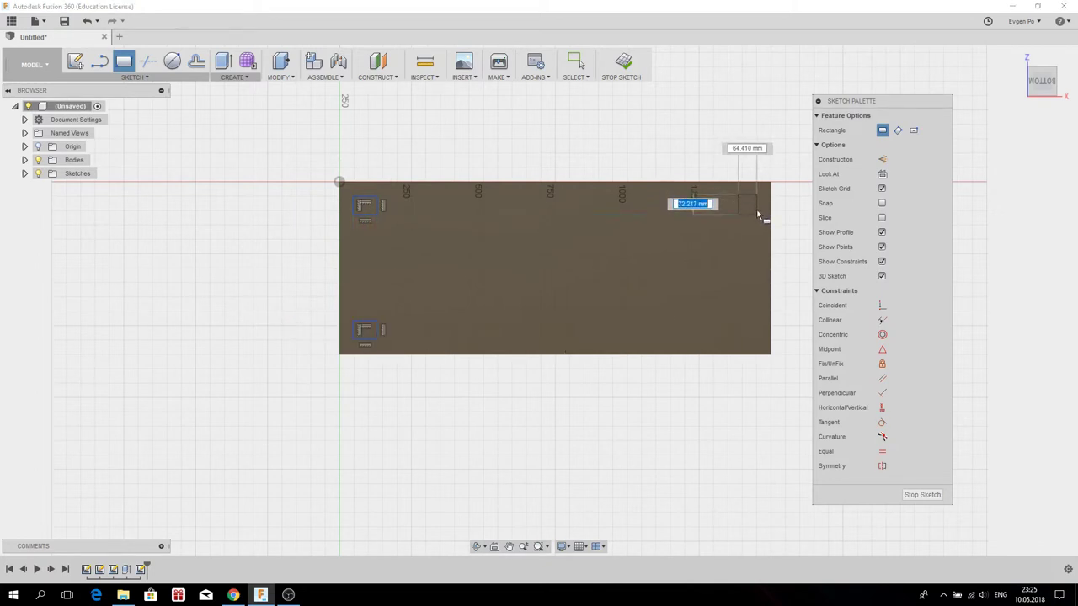
click(756, 340)
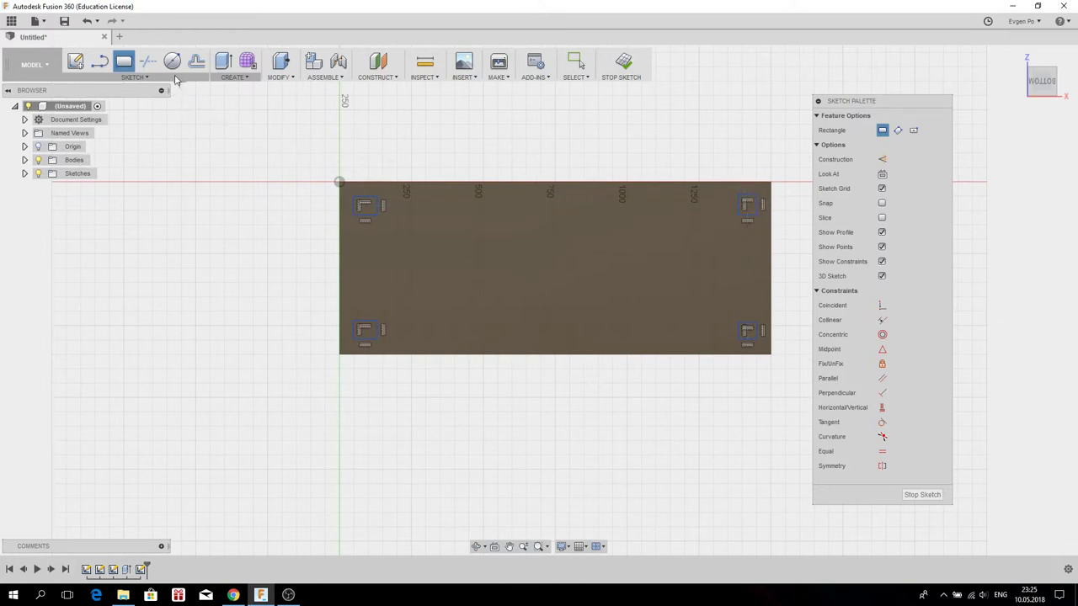
key(Escape)
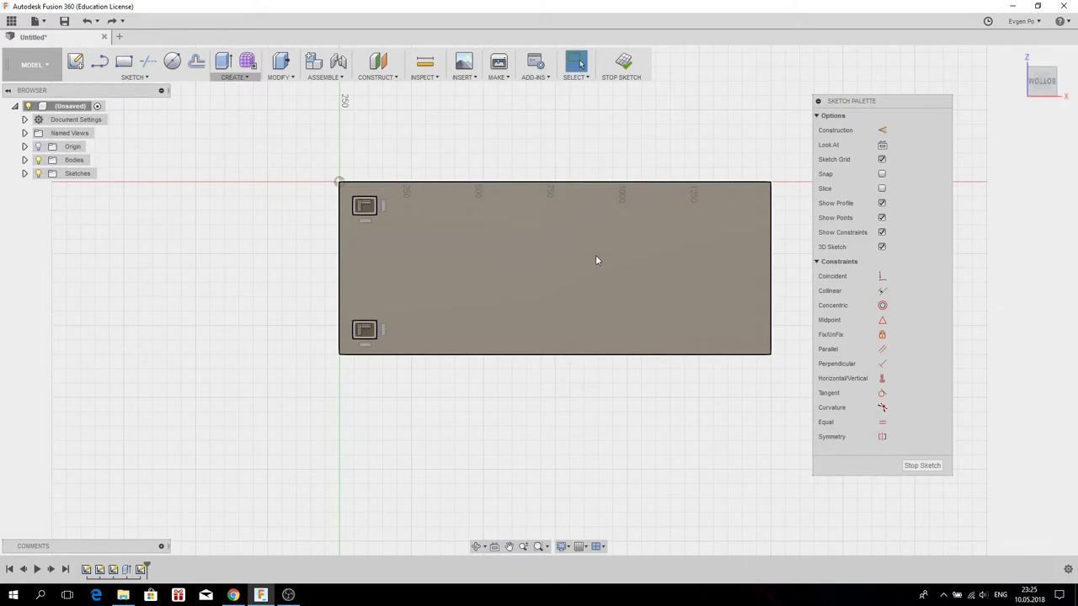
- Dimension the upper leg square to 80 × 80 mm
click(160, 77)
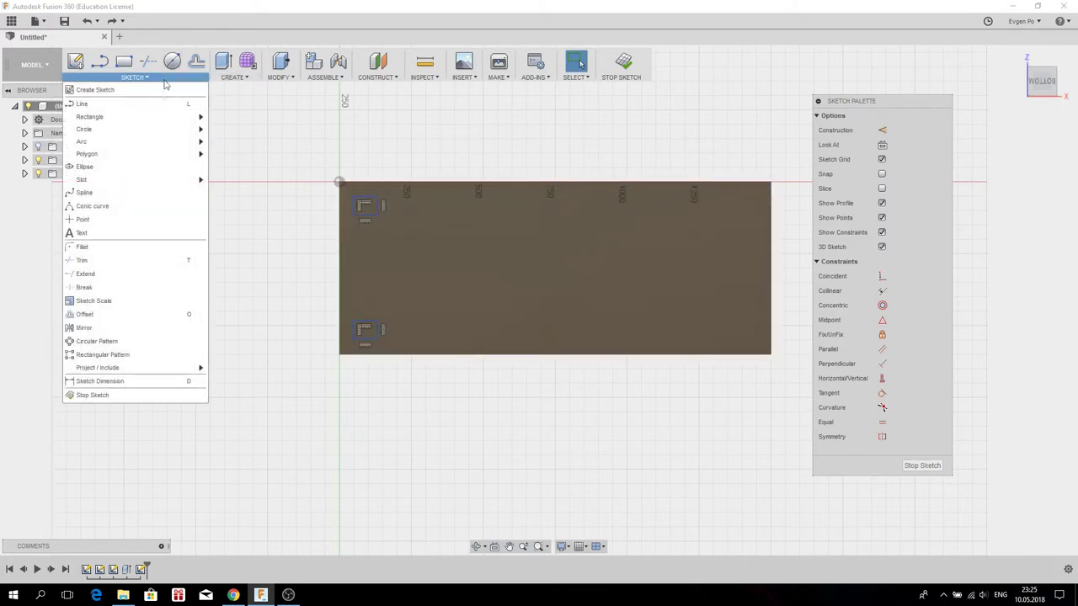
click(143, 383)
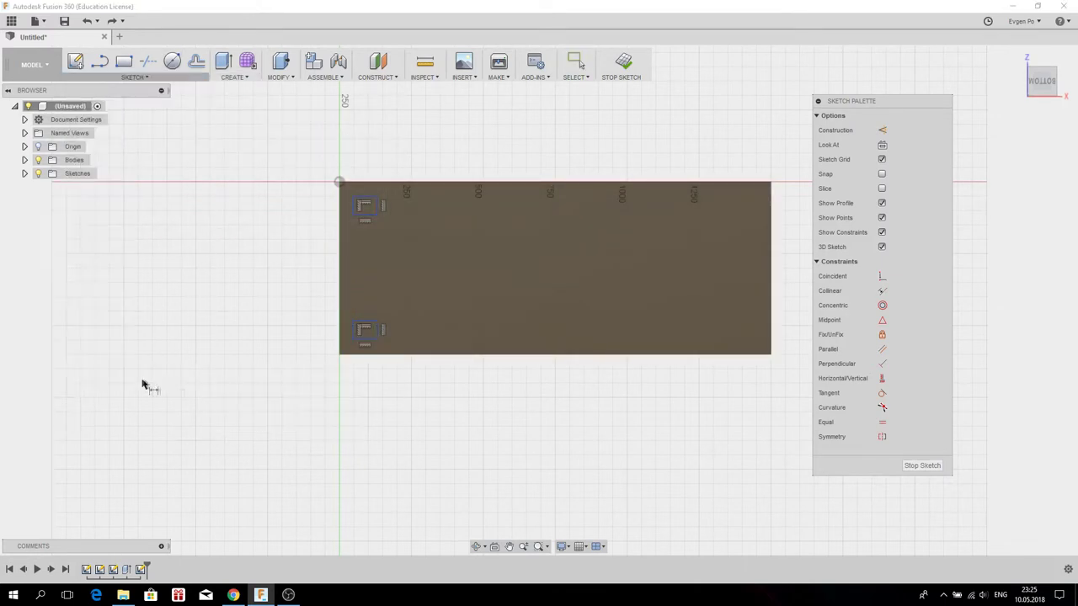
click(369, 199)
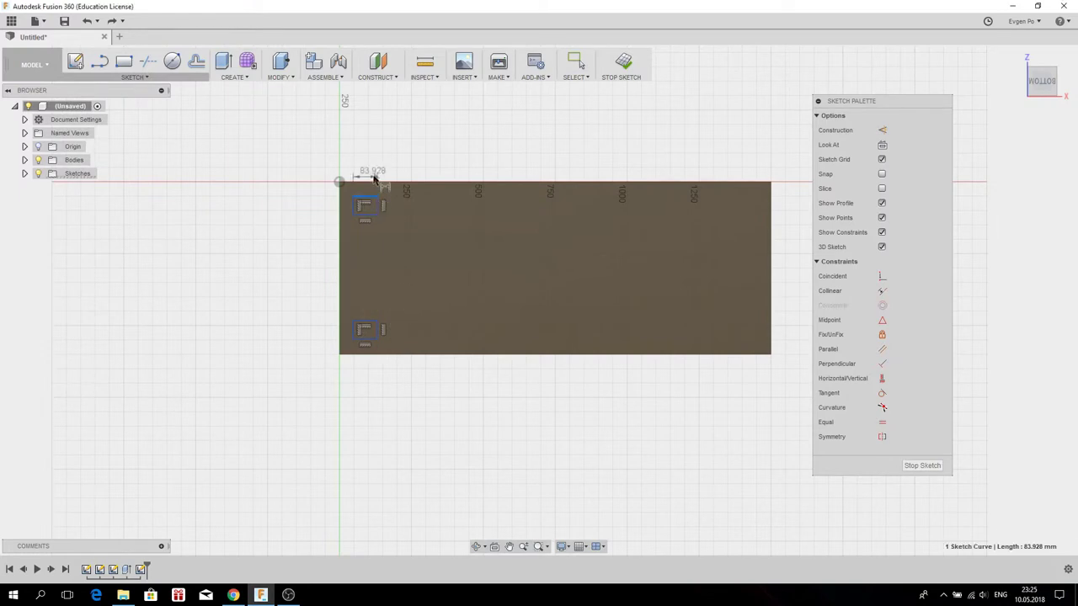
click(375, 158)
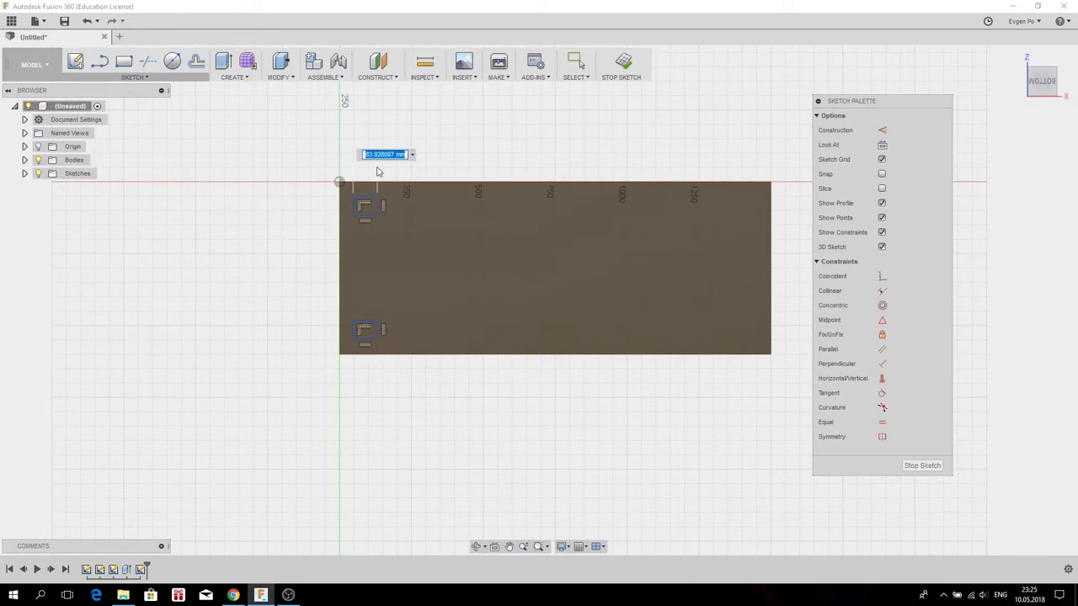
text(50)
key(Return)
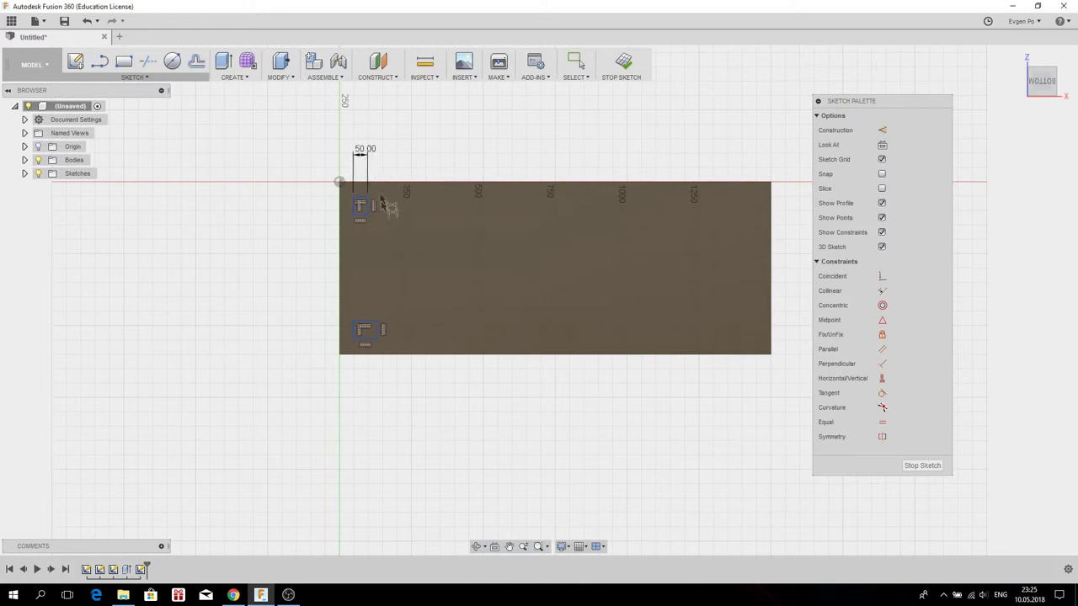
double_click(363, 152)
text(80)
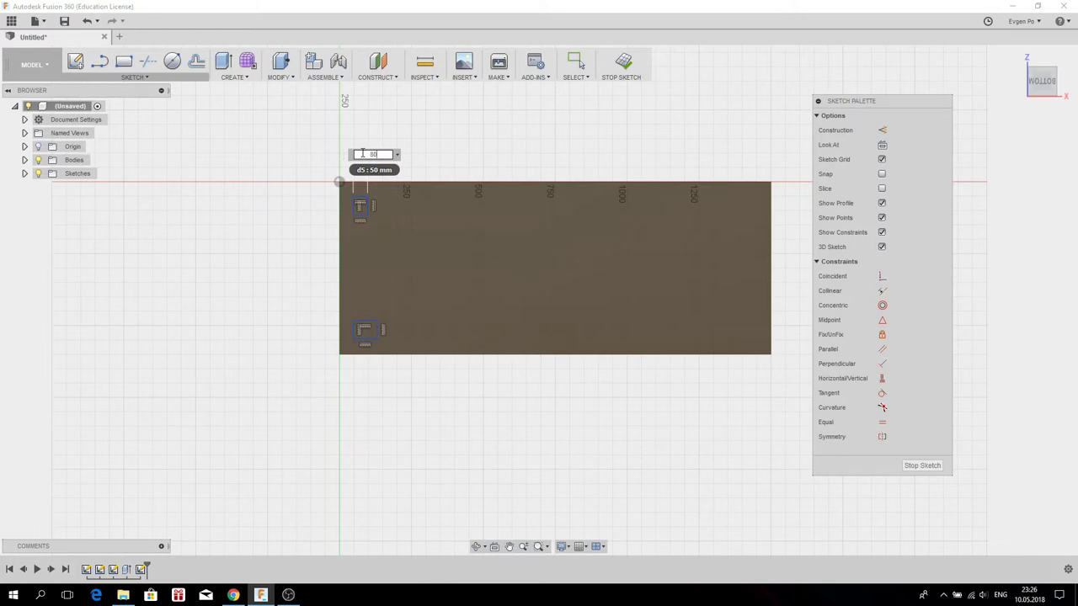
text(80)
key(Return)
click(380, 209)
click(411, 213)
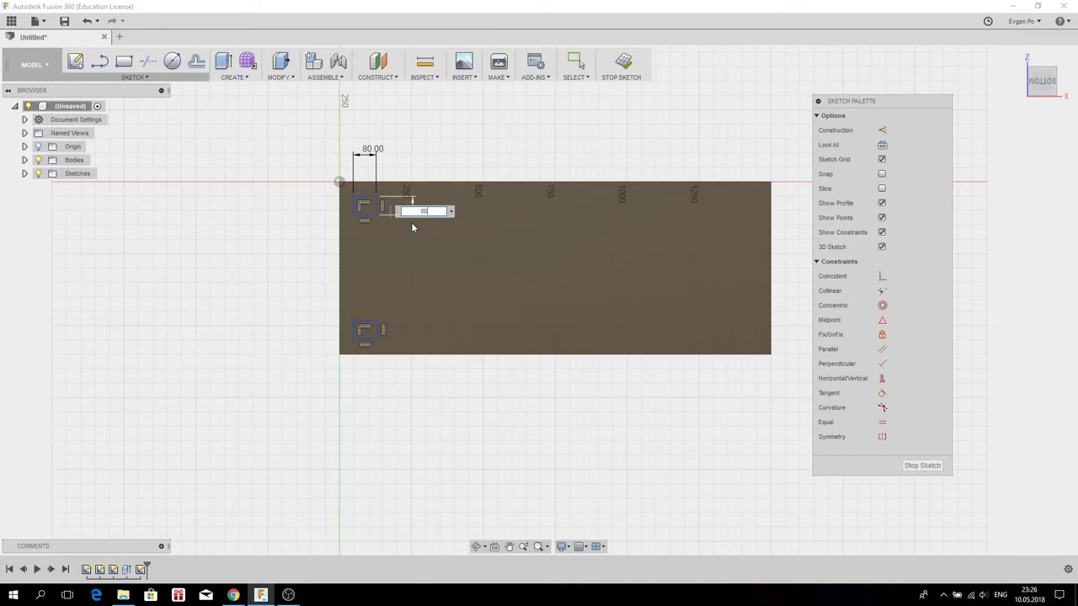
key(Return)
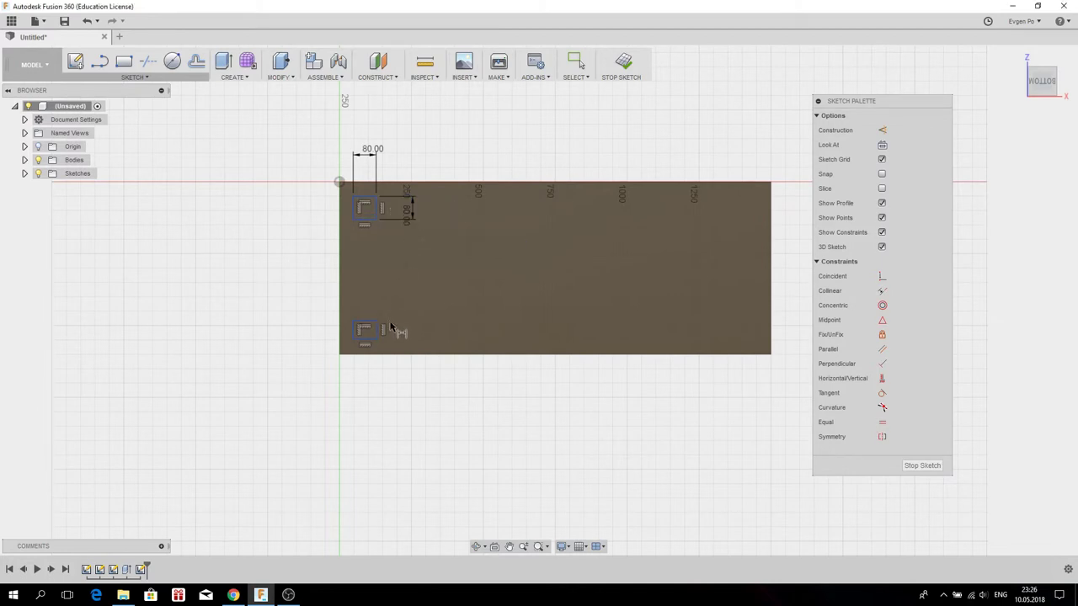
- Dimension the lower leg square to 80 × 80 mm
scroll(389, 331, up, 1)
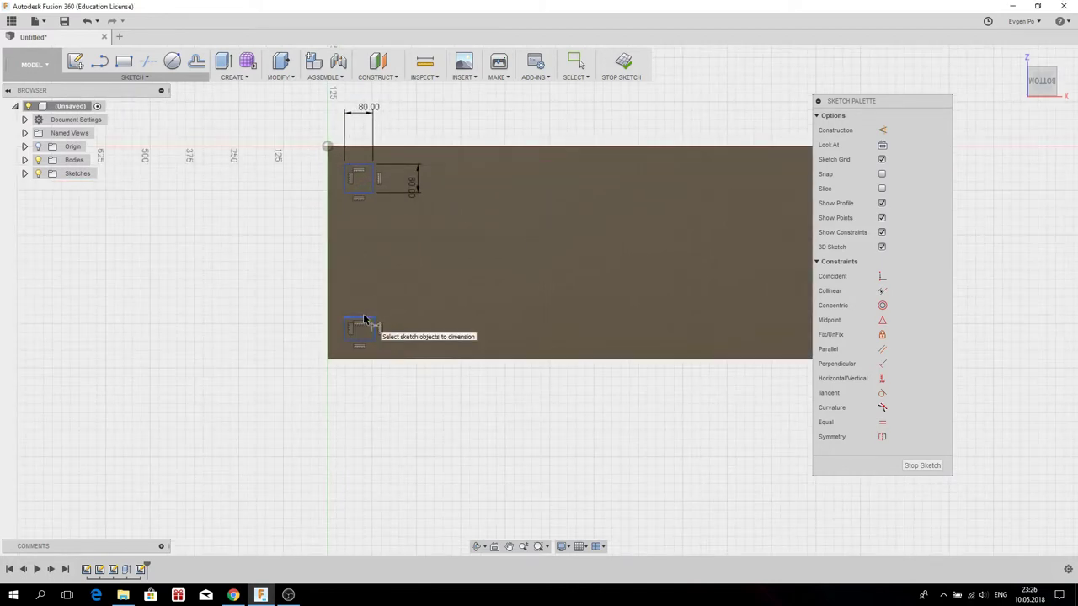
click(364, 318)
click(375, 288)
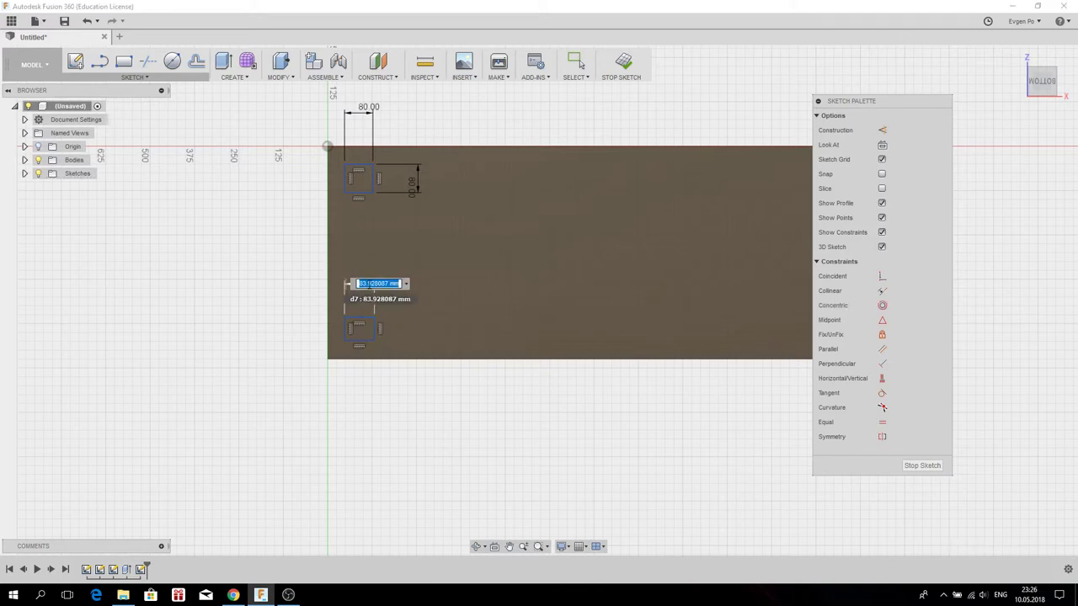
text(80)
key(Return)
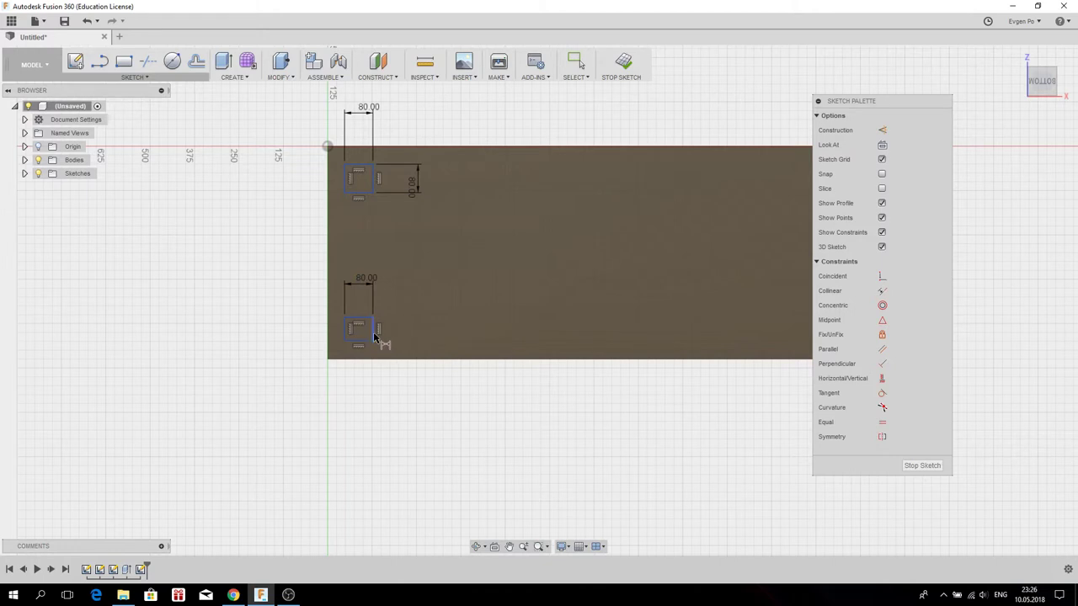
click(374, 332)
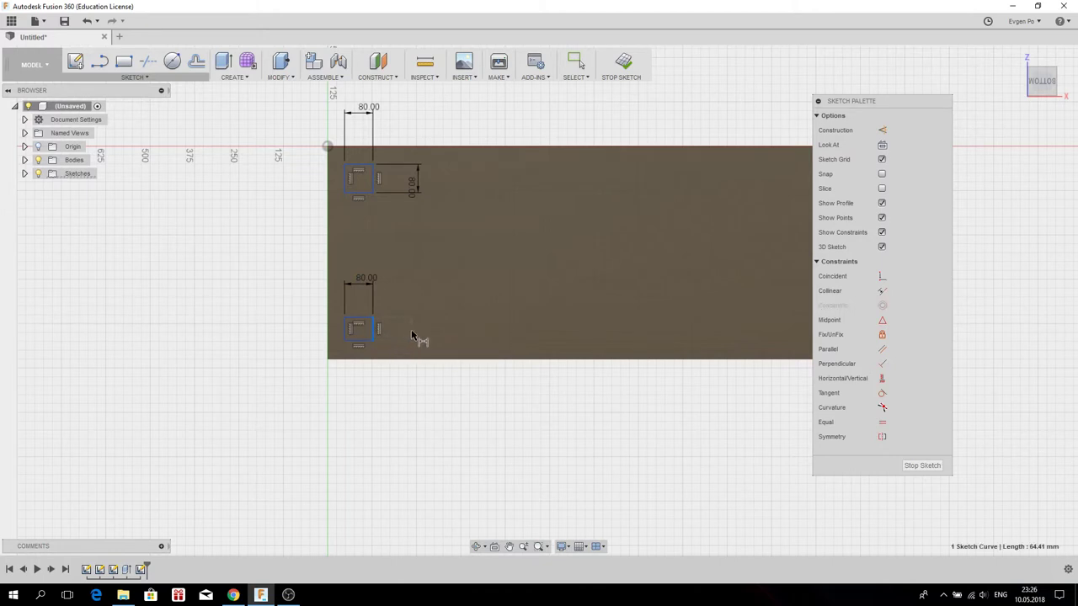
click(412, 335)
text(80)
key(Return)
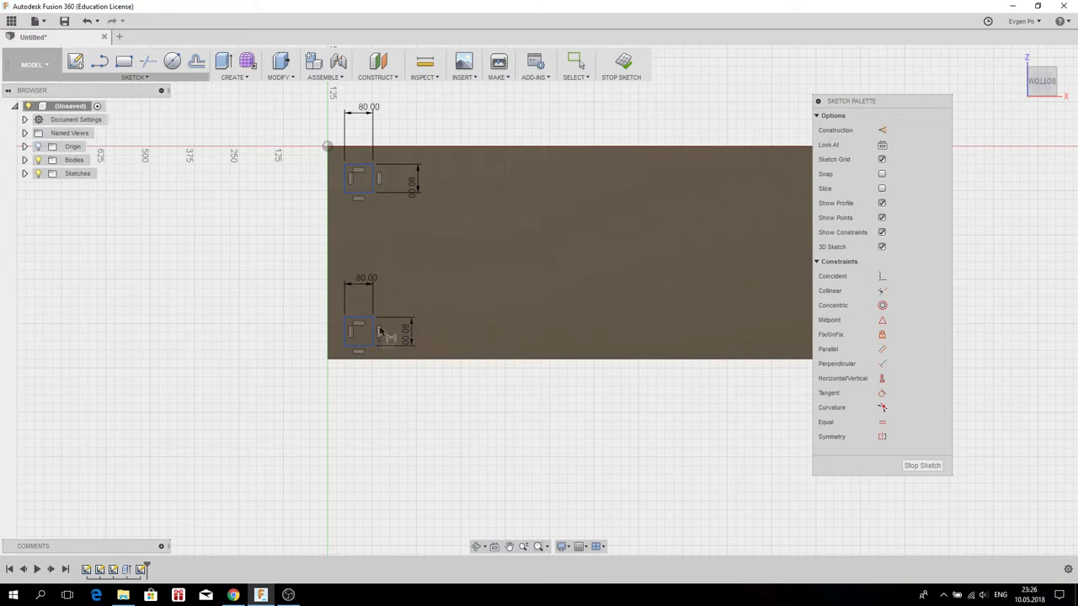
scroll(339, 366, up, 4)
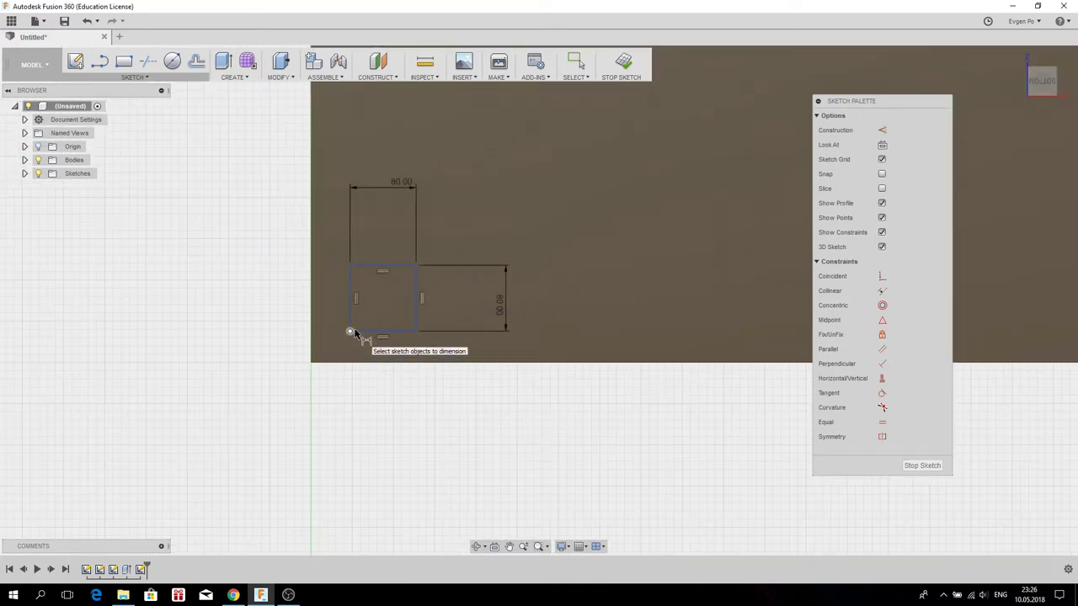
- Place the lower square's corner 40 mm from the tabletop's bottom edge
scroll(354, 334, down, 3)
scroll(361, 332, down, 1)
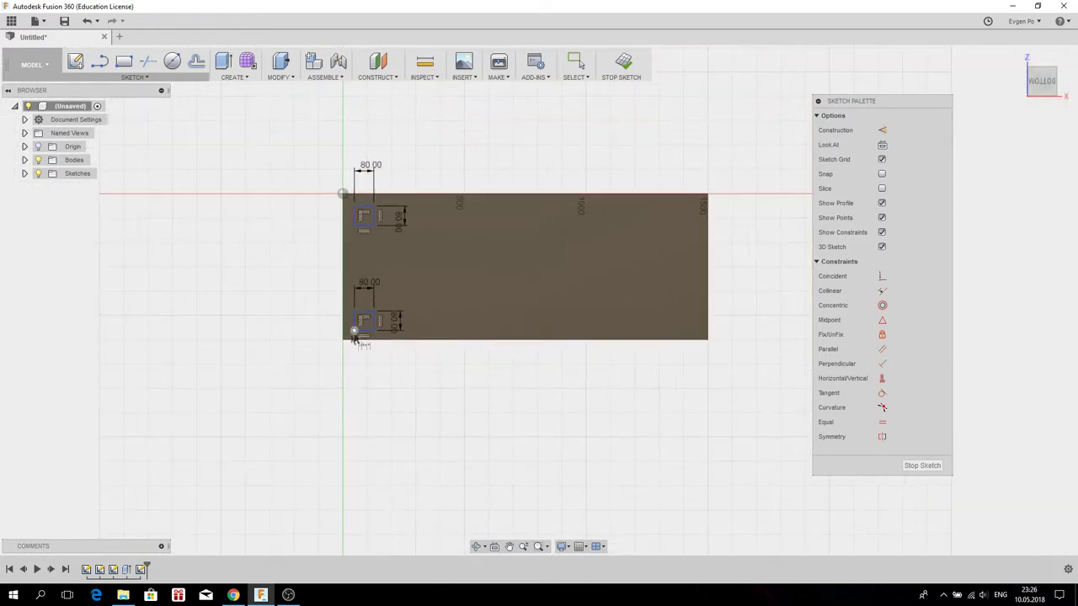
scroll(357, 337, down, 1)
scroll(356, 329, down, 1)
scroll(475, 284, up, 1)
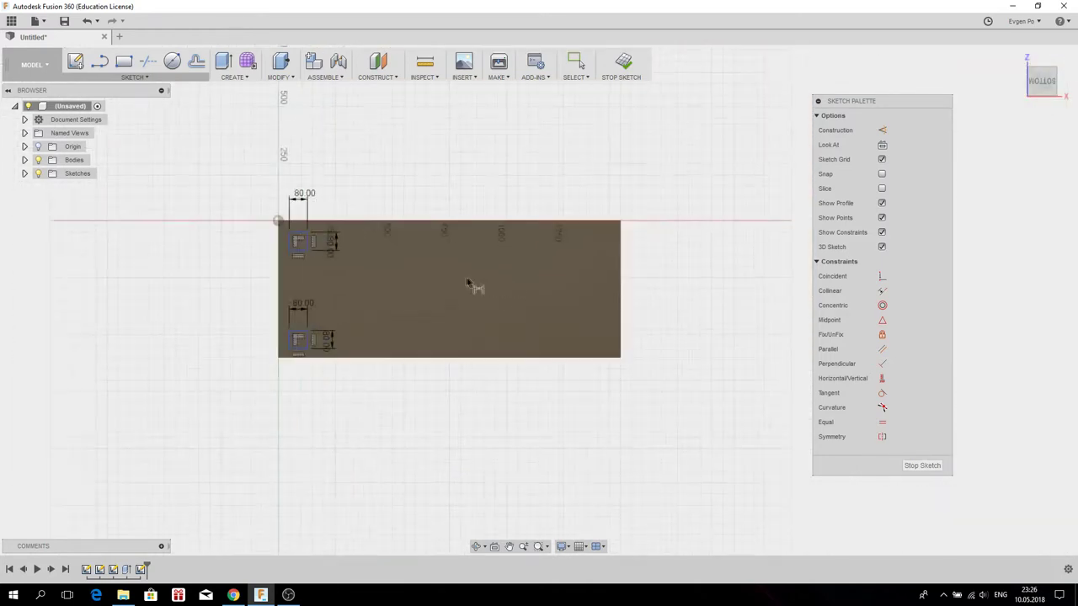
scroll(337, 328, down, 1)
scroll(211, 368, down, 1)
scroll(547, 278, down, 1)
scroll(408, 330, down, 1)
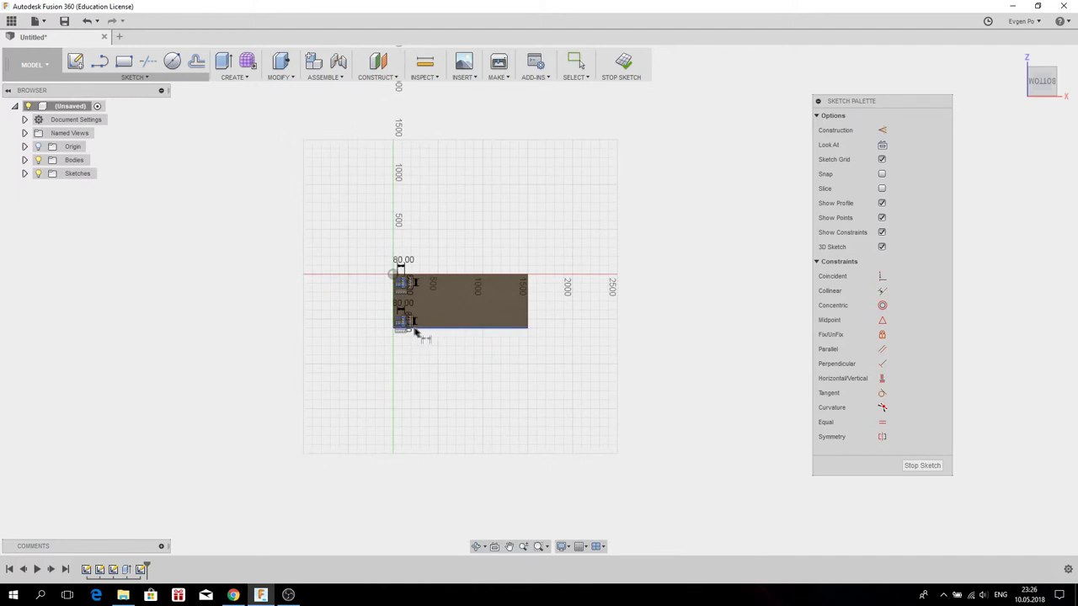
scroll(378, 309, up, 2)
scroll(397, 337, up, 2)
scroll(415, 322, up, 1)
scroll(416, 321, up, 1)
scroll(422, 321, up, 1)
scroll(417, 341, down, 1)
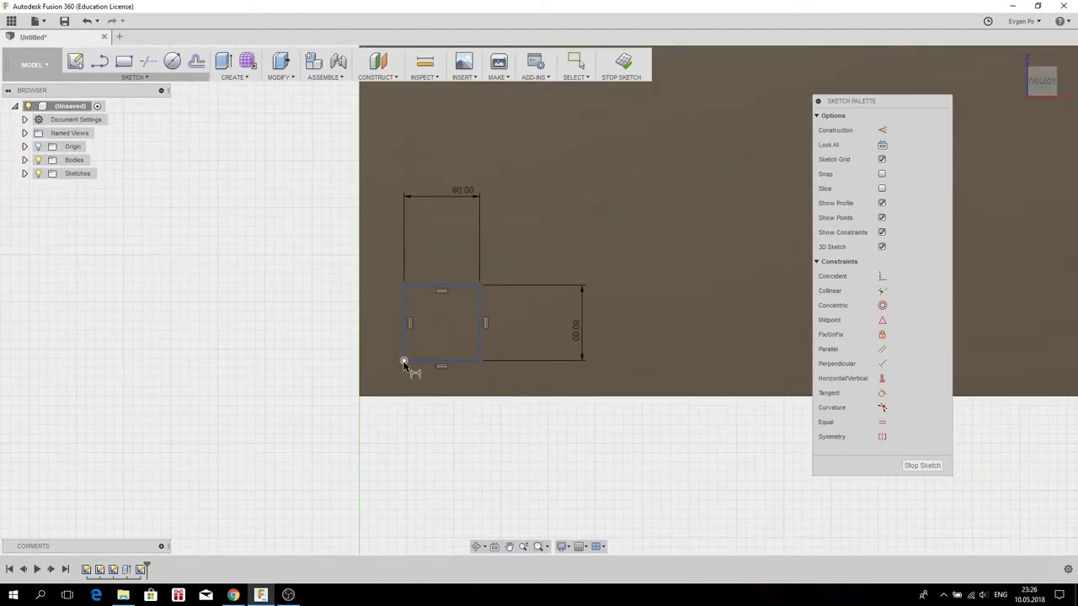
click(404, 362)
click(405, 396)
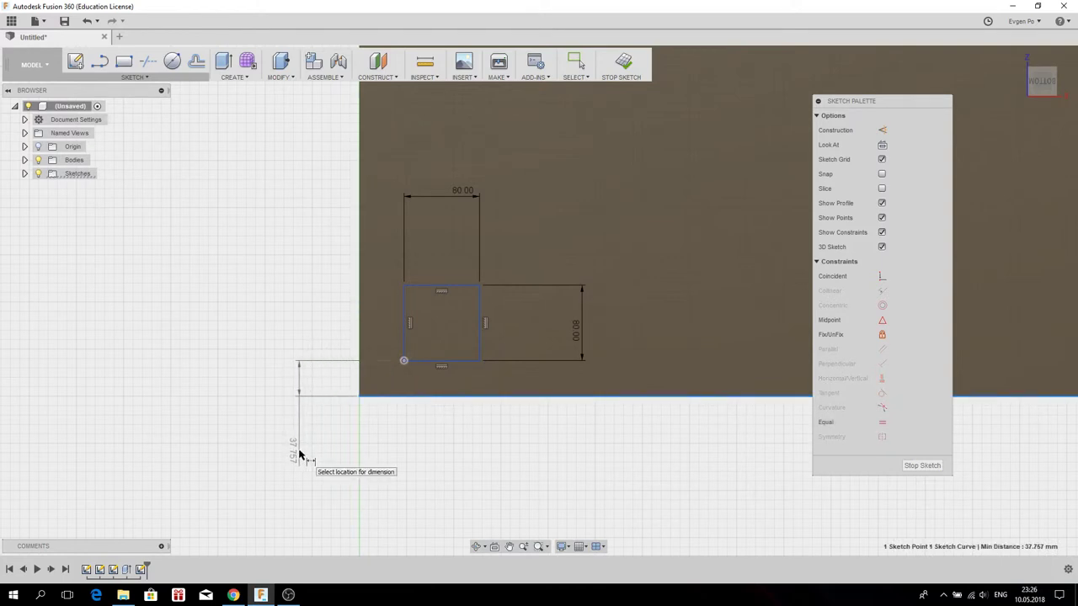
click(298, 454)
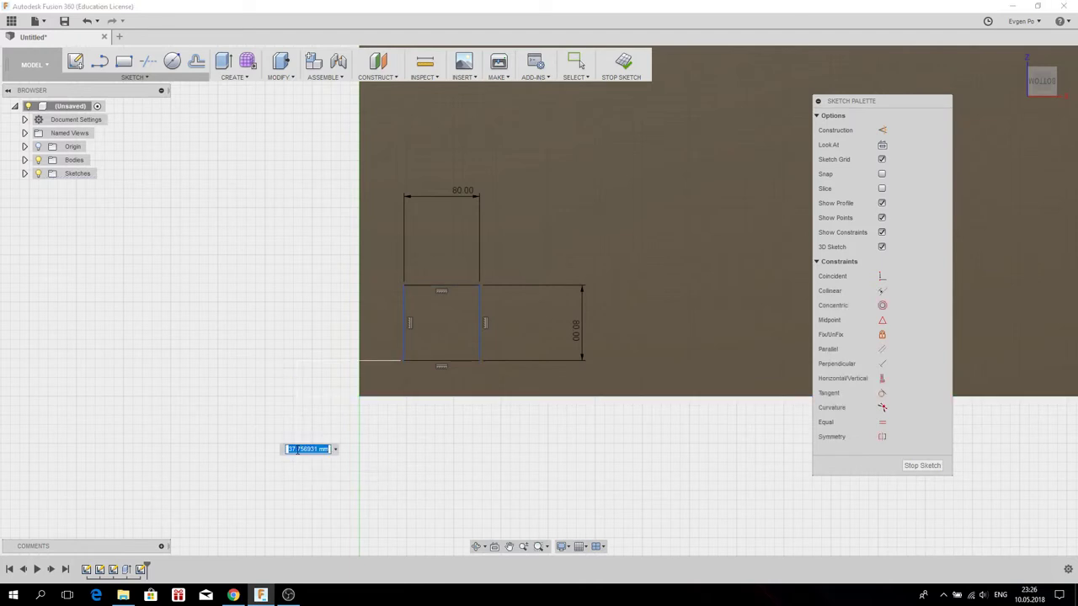
text(40)
key(Return)
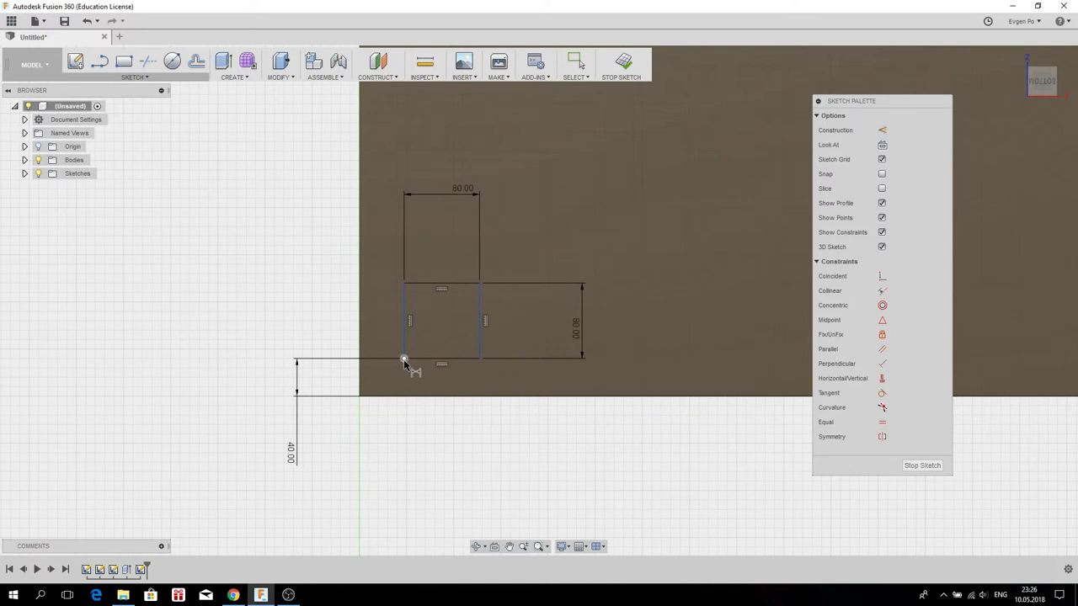
- Place the lower square's corner 40 mm from the tabletop's left edge
click(403, 361)
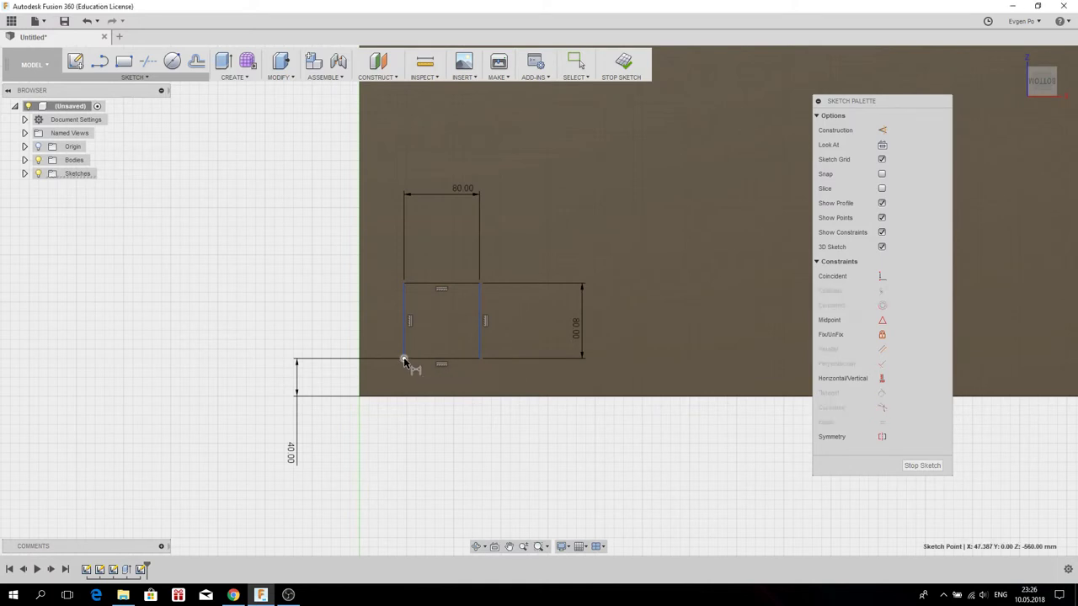
click(359, 340)
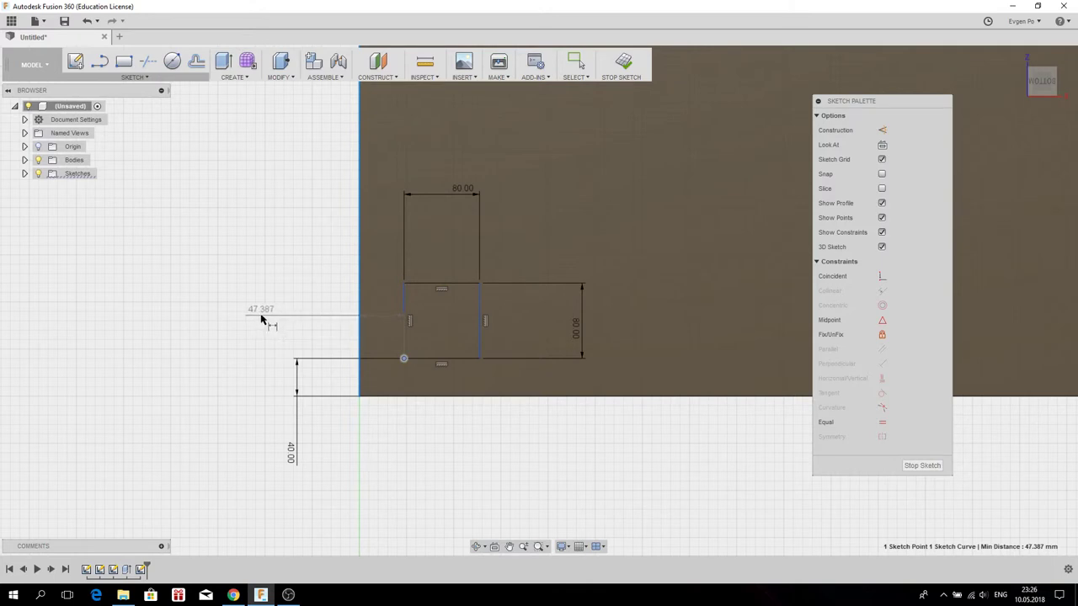
click(261, 317)
text(40)
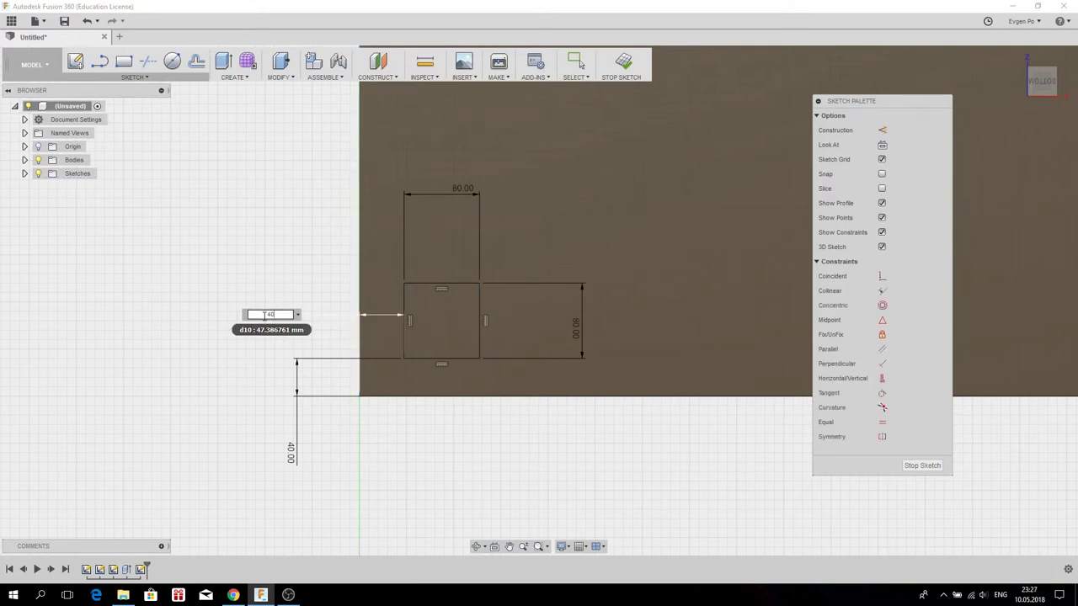
key(Return)
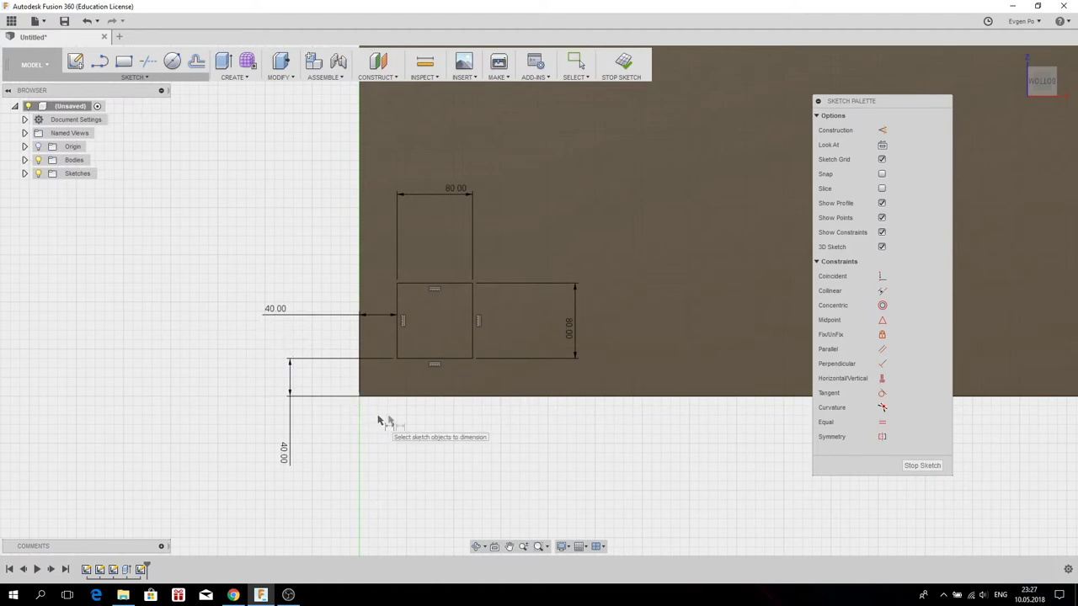
scroll(464, 432, down, 3)
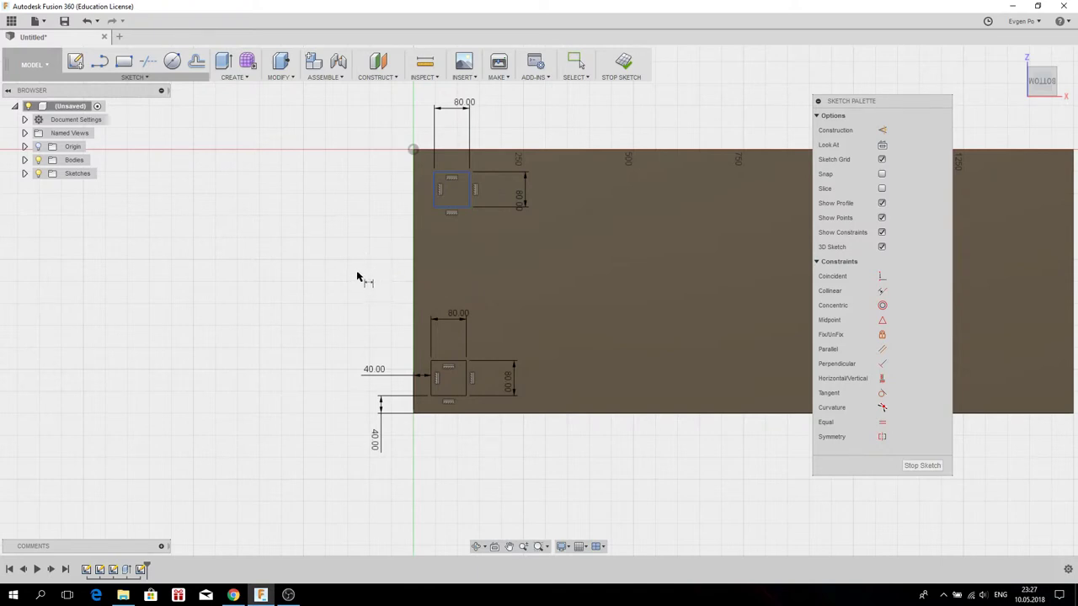
- Drag the upper leg square toward the slab's top-left corner
key(Escape)
click(466, 361)
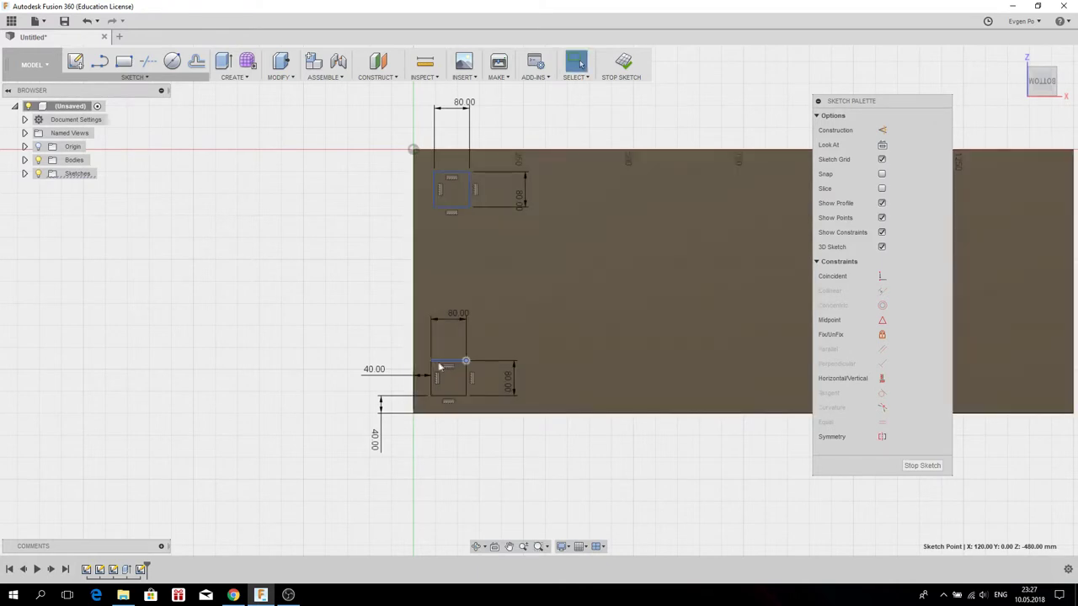
click(431, 362)
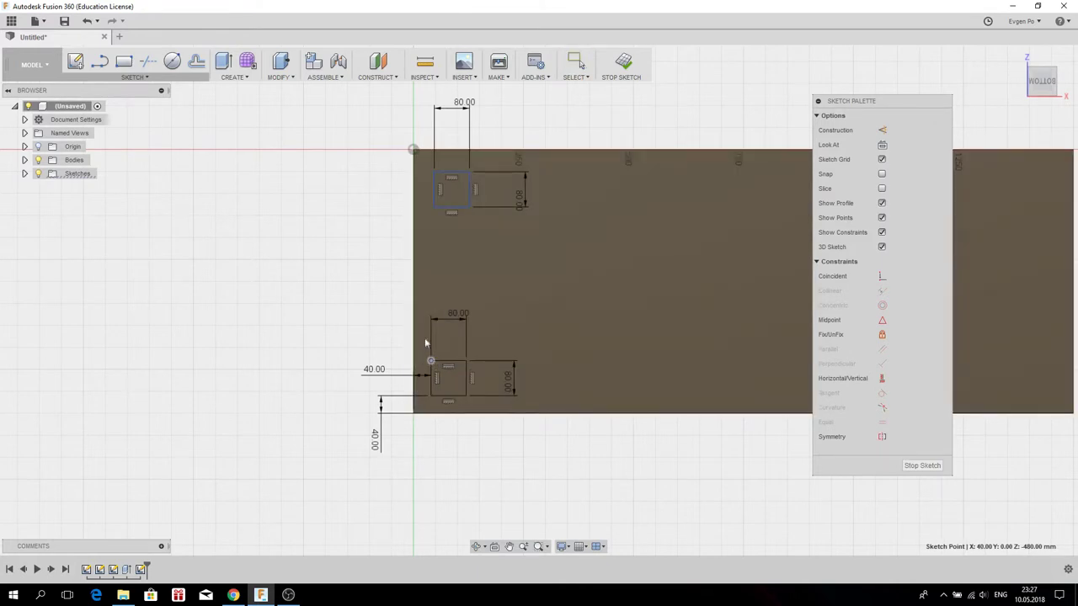
key(Escape)
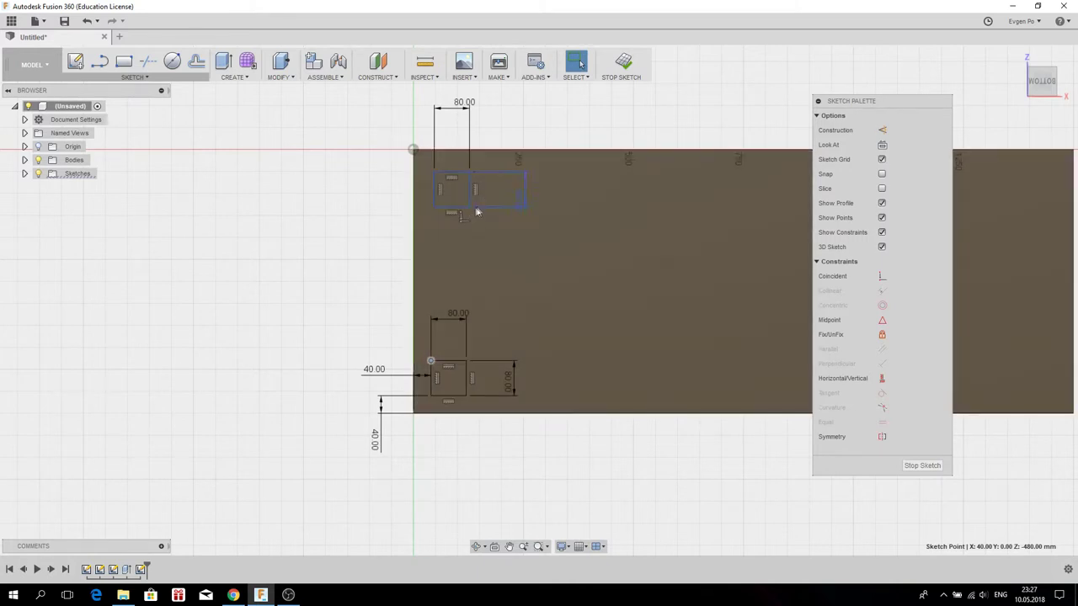
mouse_move(472, 209)
mouse_down()
mouse_move(468, 200)
mouse_move(481, 234)
mouse_move(483, 207)
mouse_move(477, 234)
mouse_move(543, 247)
mouse_move(469, 217)
mouse_move(478, 216)
mouse_up()
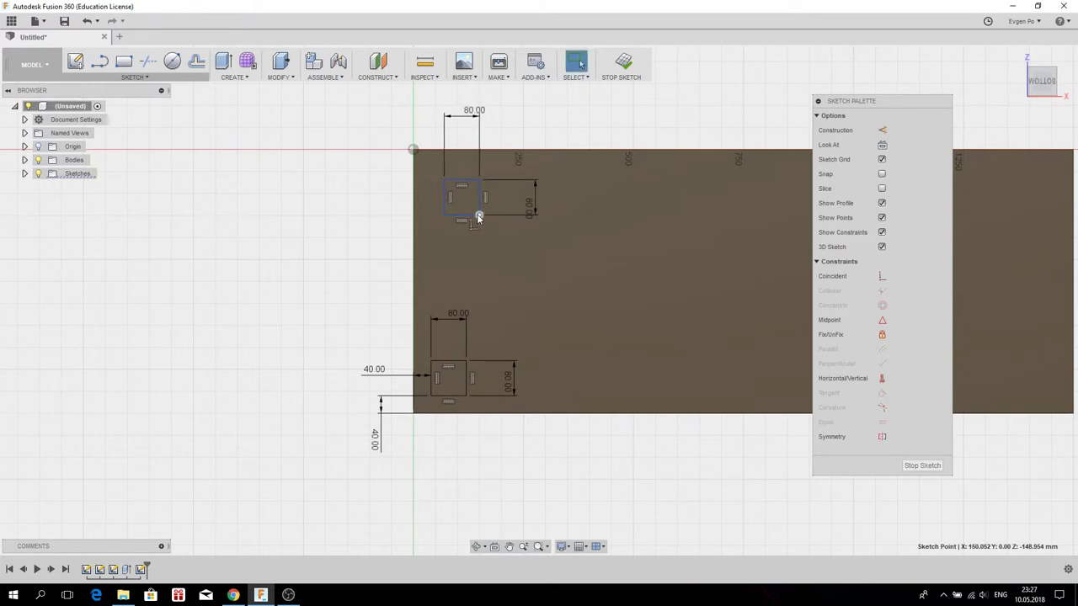
click(139, 77)
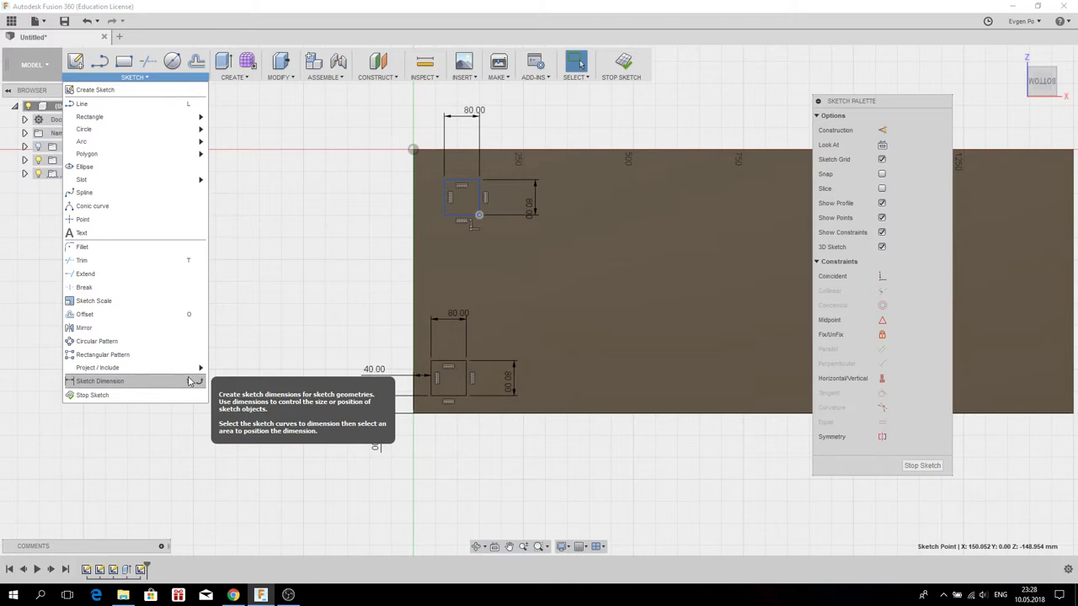
mouse_move(98, 368)
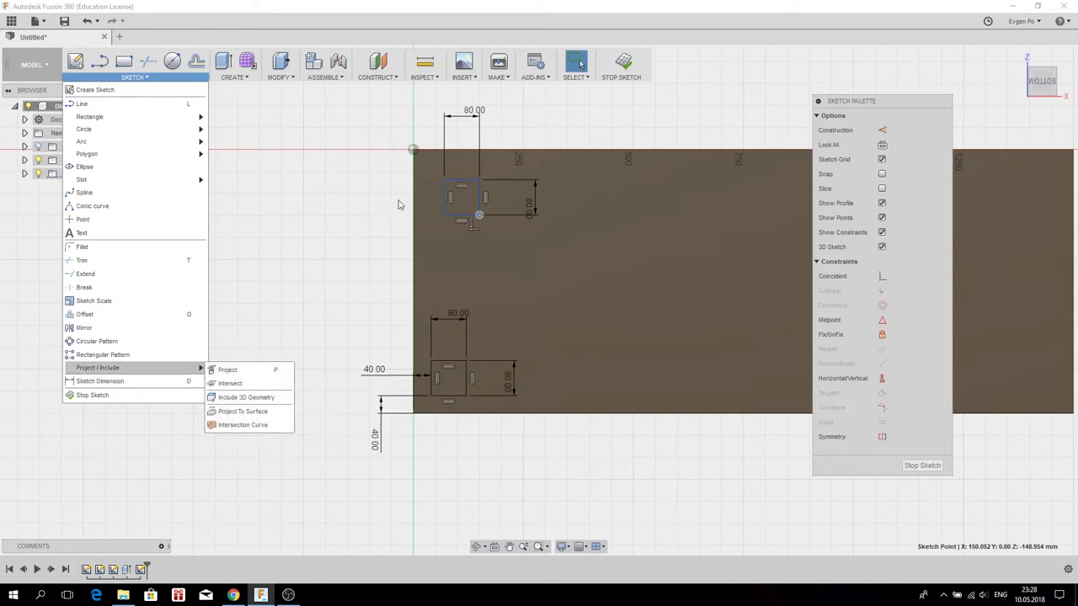
click(396, 203)
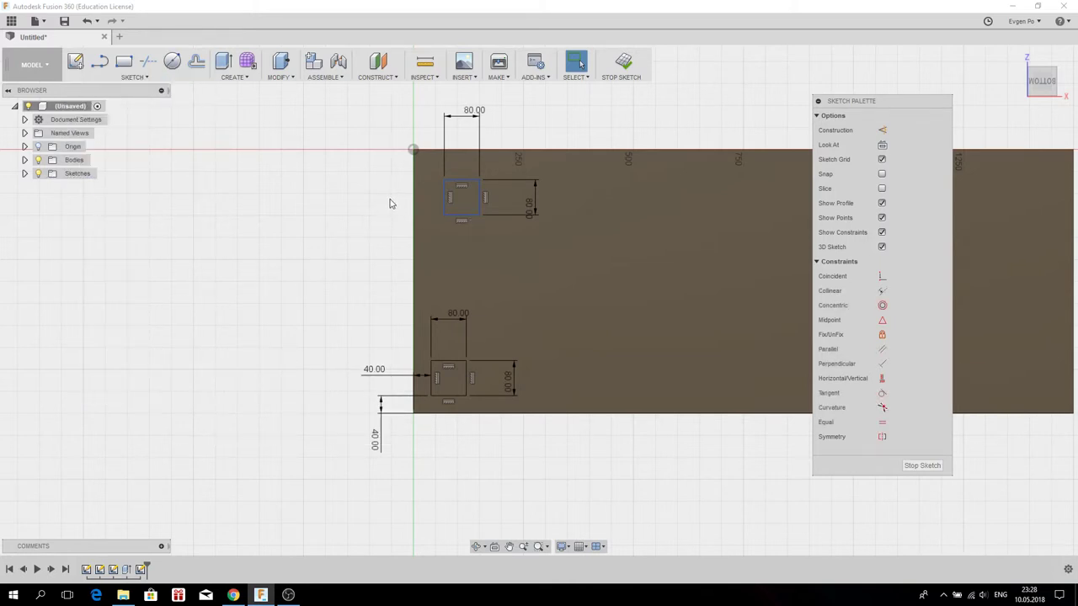
key(d)
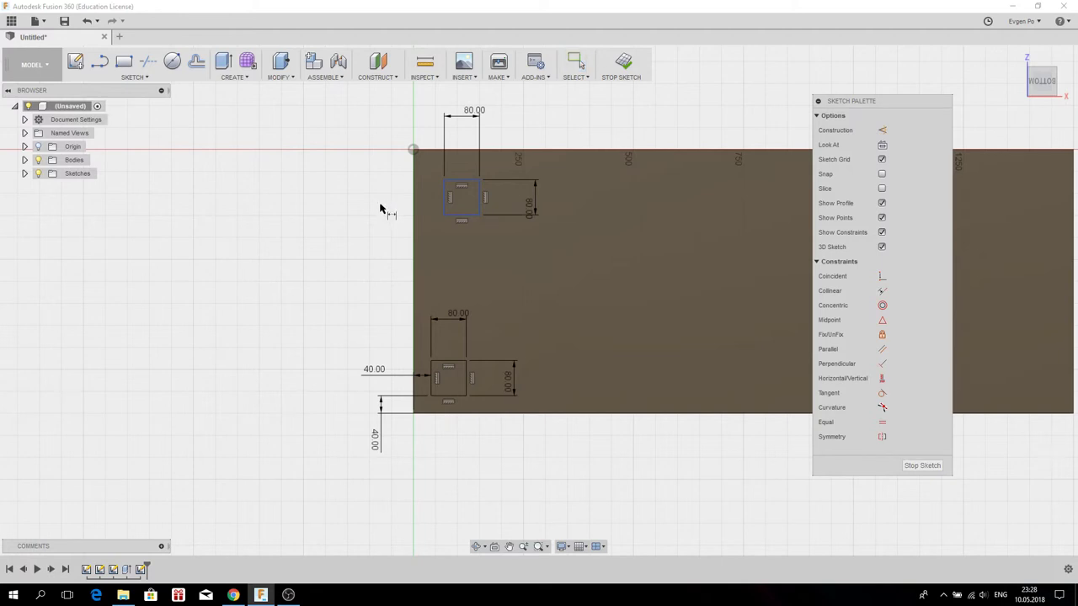
click(444, 181)
- Set the upper square's corner 40 mm from the tabletop's top edge
click(441, 151)
click(359, 147)
text(40)
key(Return)
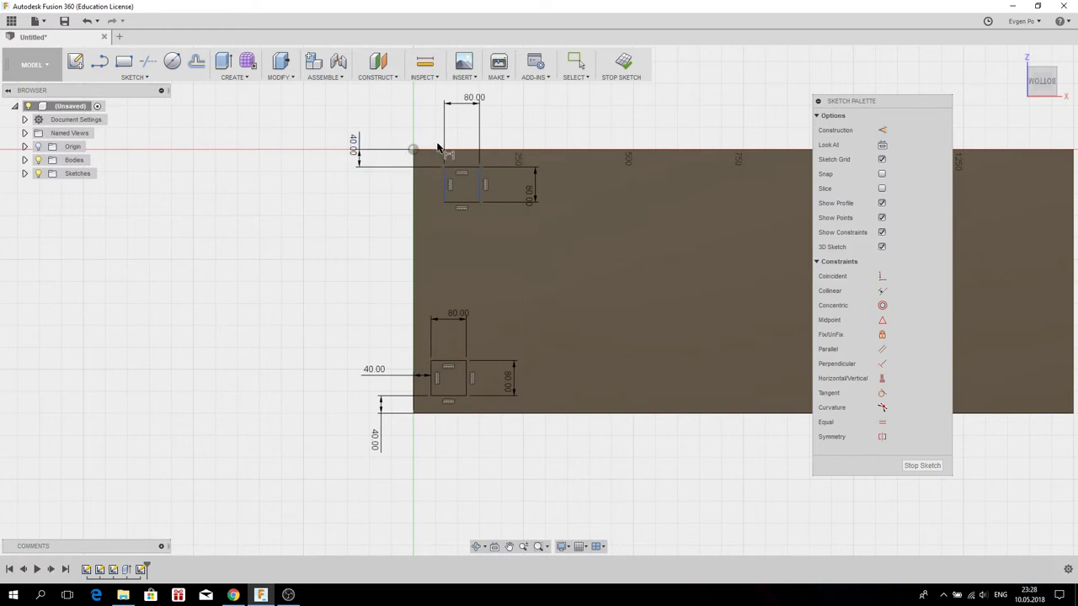
scroll(439, 151, up, 2)
scroll(454, 181, up, 2)
- Set the upper square's corner 40 mm from the left side
click(451, 193)
click(387, 179)
click(298, 251)
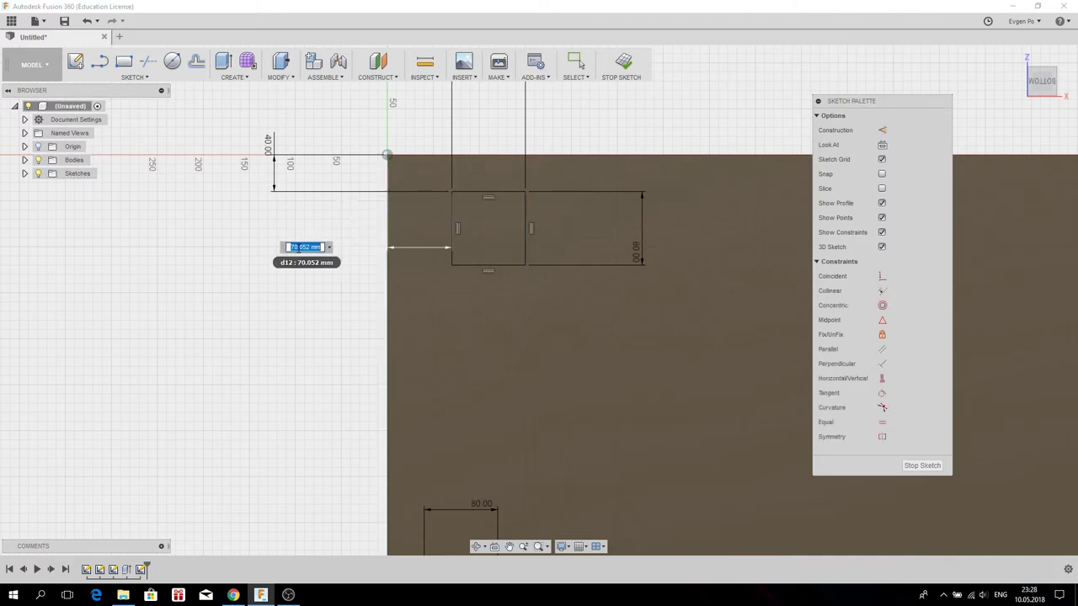
text(40)
key(Return)
scroll(303, 240, down, 3)
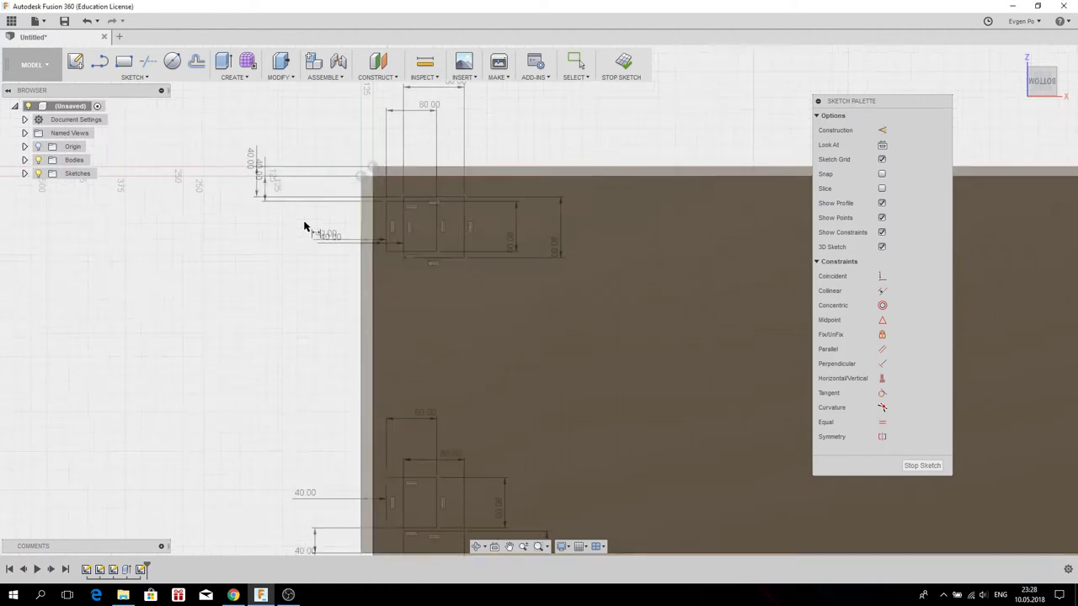
scroll(294, 233, down, 2)
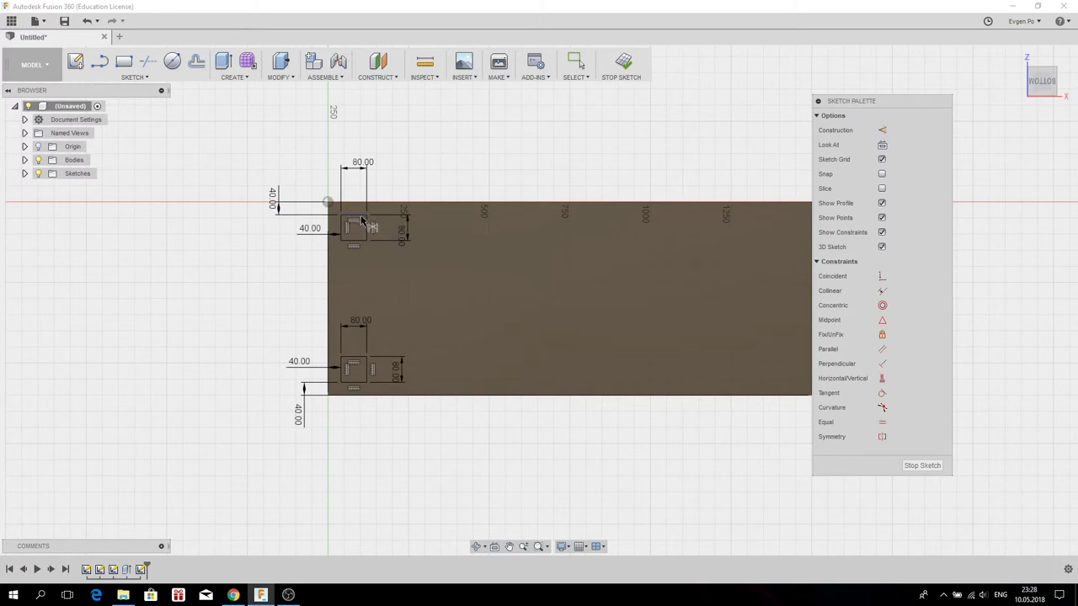
click(158, 78)
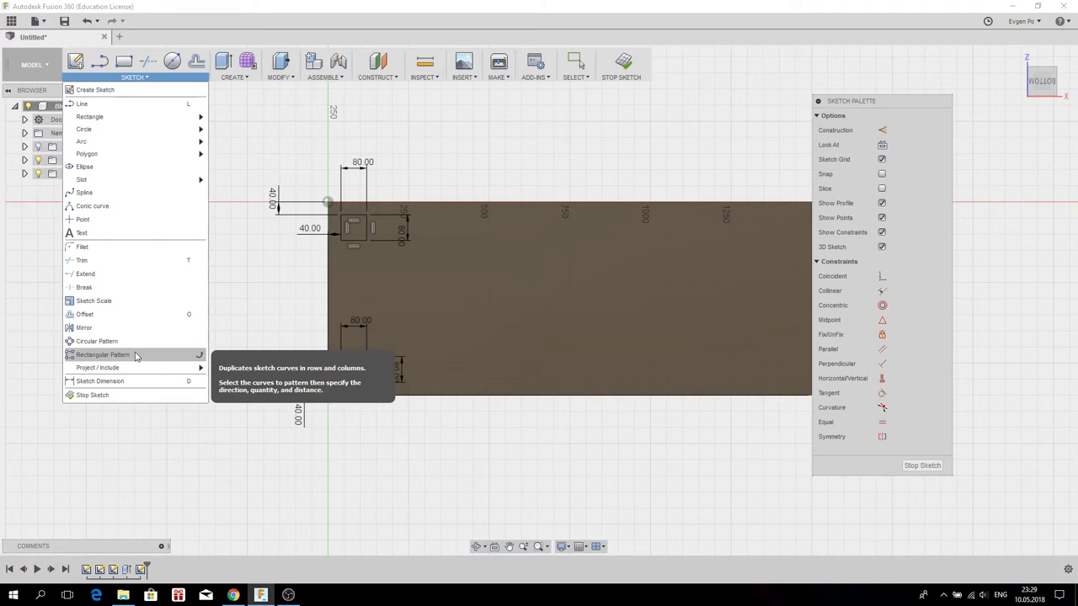
- Start a sketch rectangular pattern and pick the upper leg square's top 80 mm edge
click(133, 357)
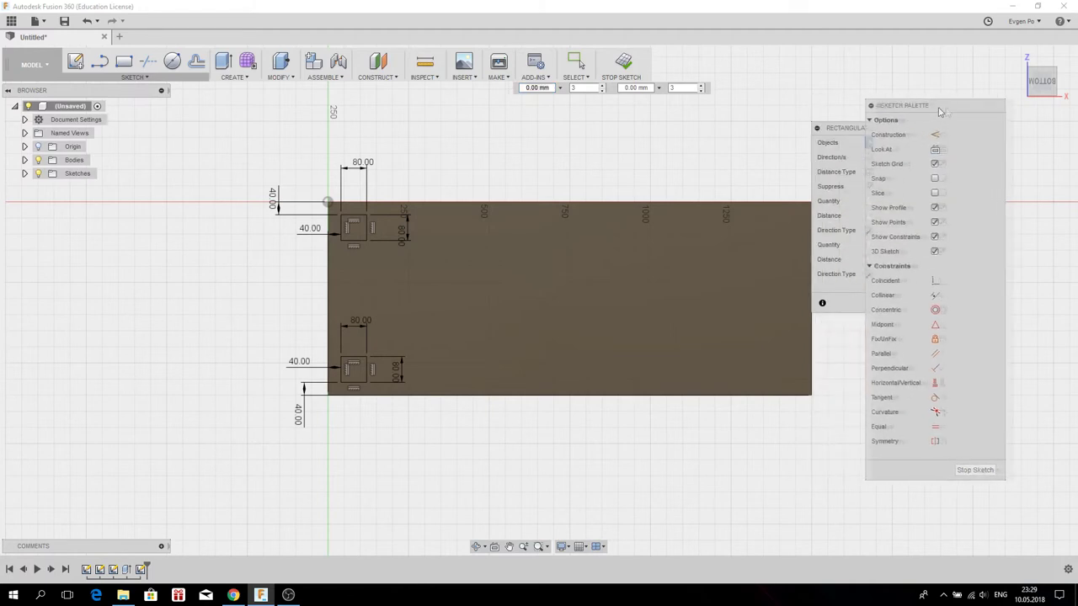
drag(884, 107, 859, 61)
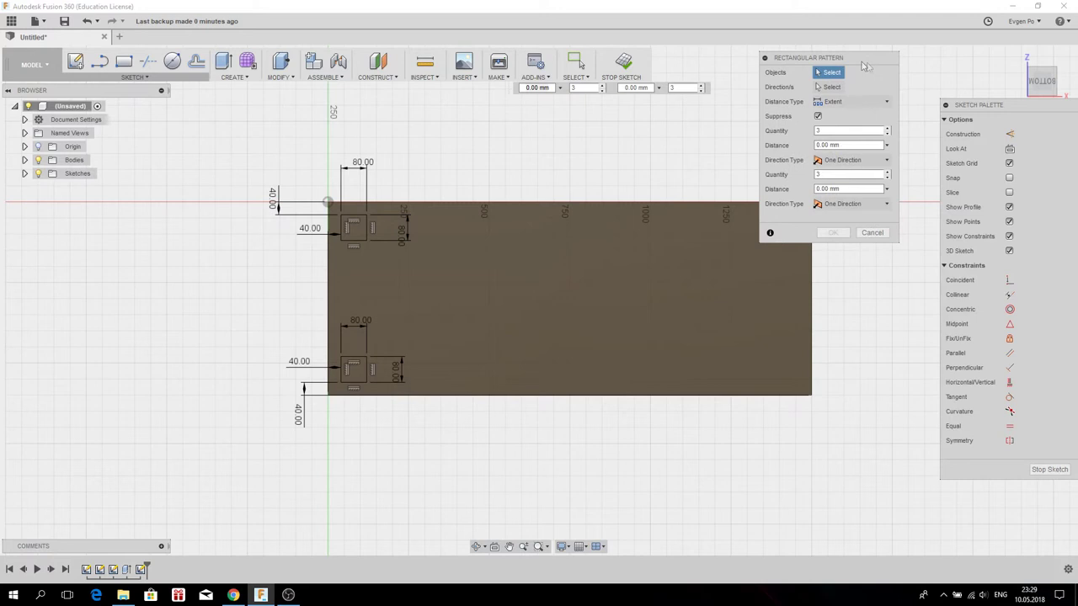
drag(1017, 105, 999, 100)
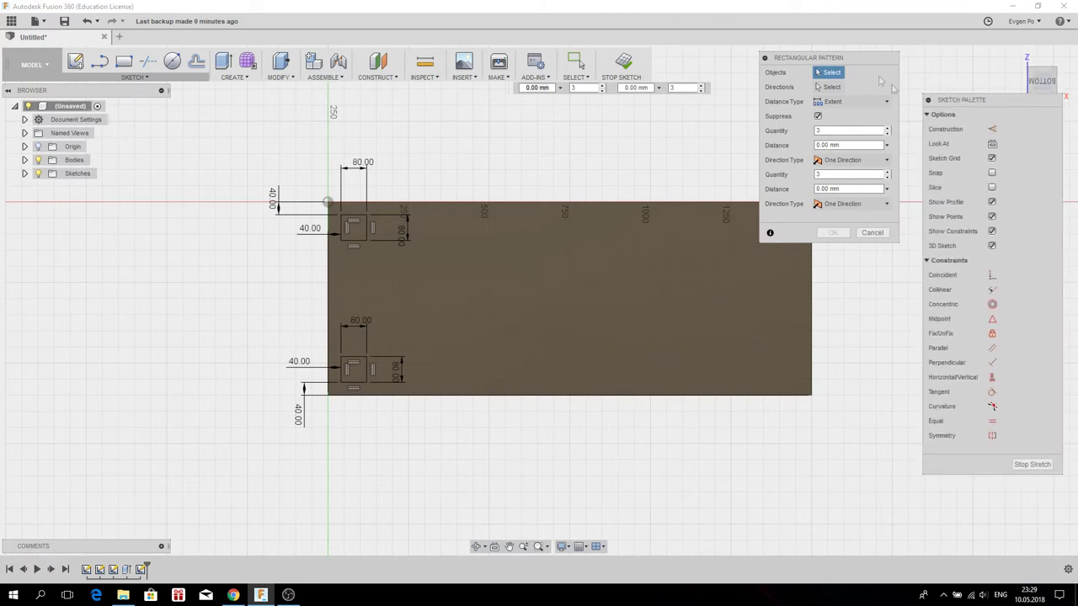
drag(839, 58, 829, 54)
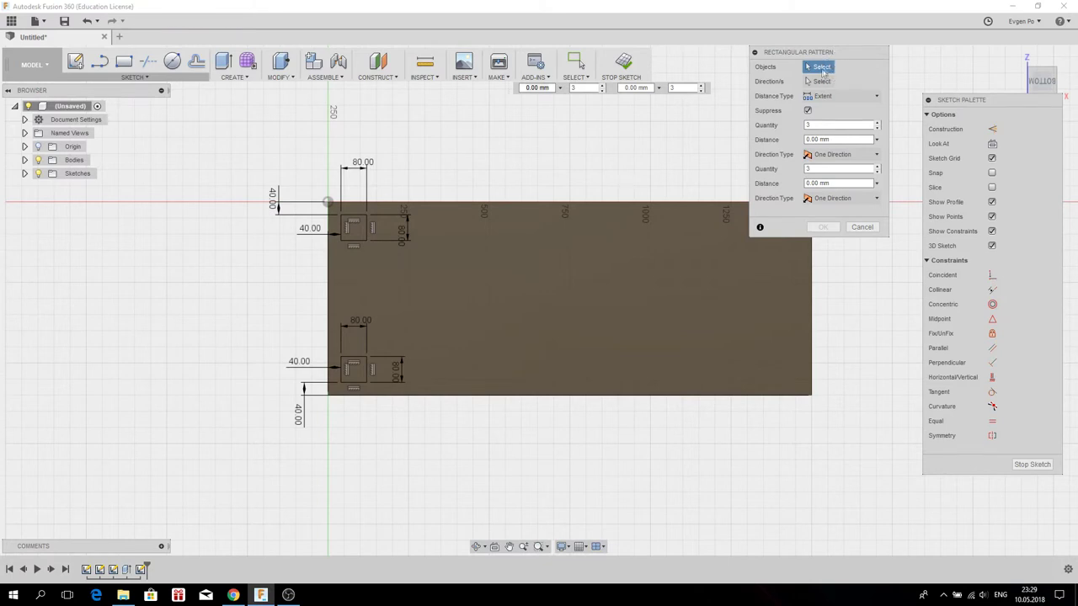
scroll(354, 226, up, 2)
click(355, 214)
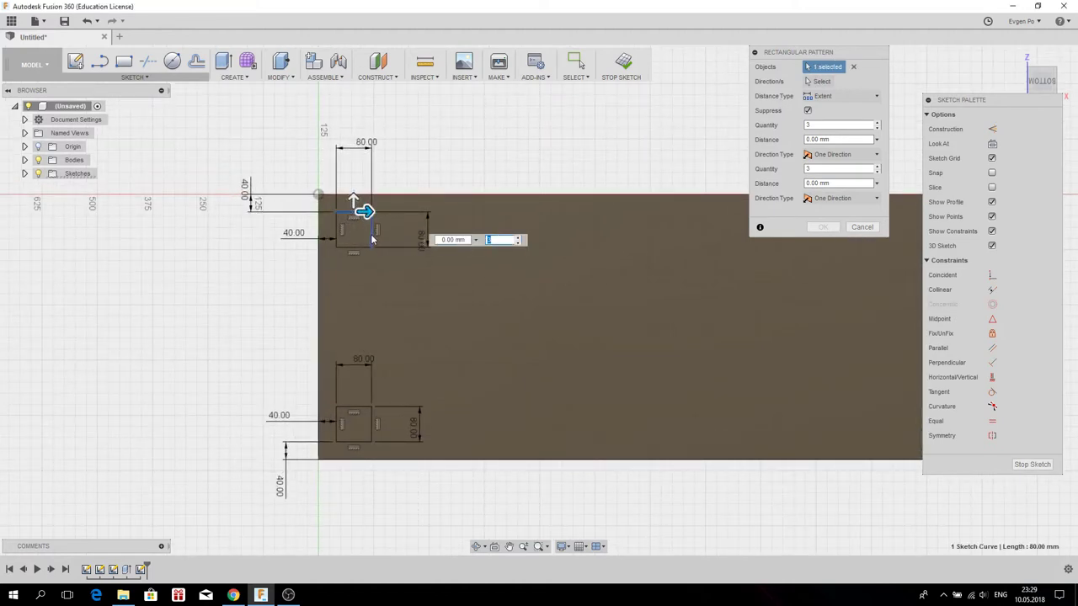
- Add the remaining edges of both leg squares as pattern objects
click(374, 240)
click(362, 249)
click(335, 241)
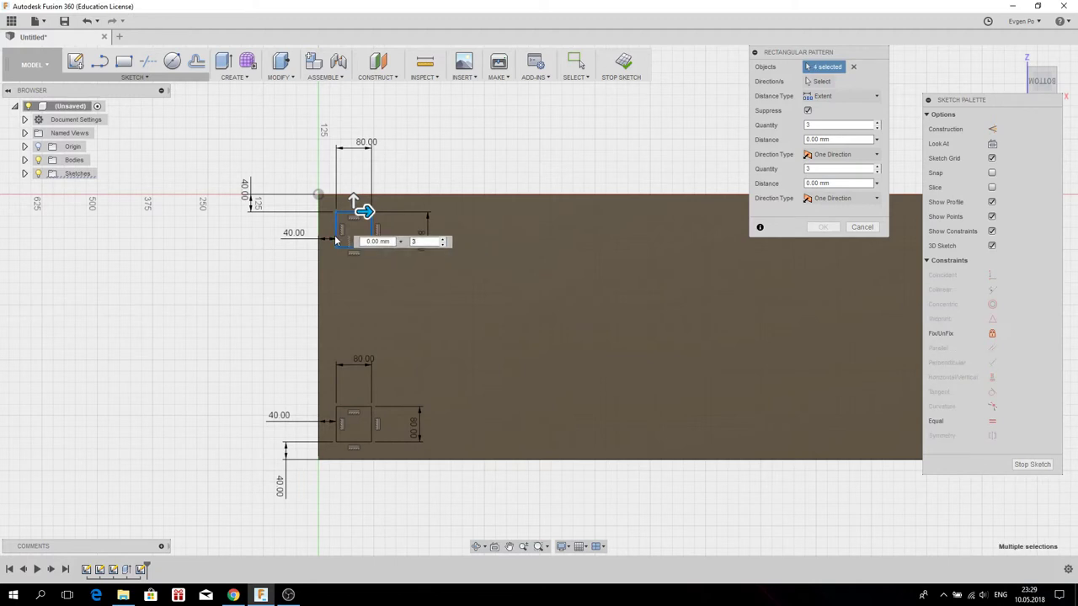
click(364, 413)
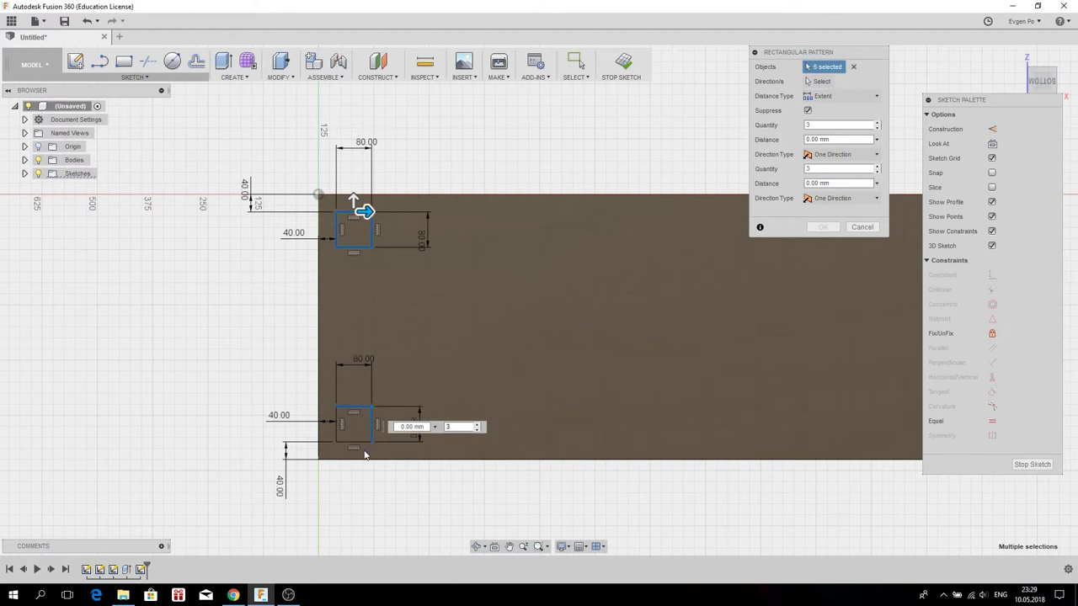
click(344, 437)
click(339, 433)
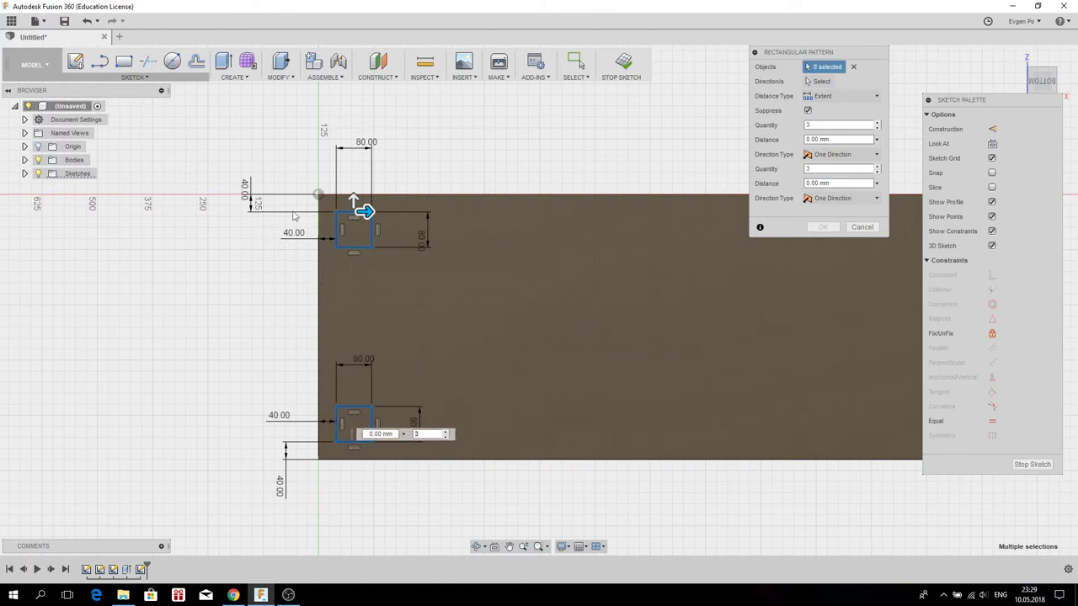
- Stretch the pattern along the tabletop, previewing 3 copies over 1350 mm
scroll(212, 225, down, 1)
scroll(236, 233, down, 1)
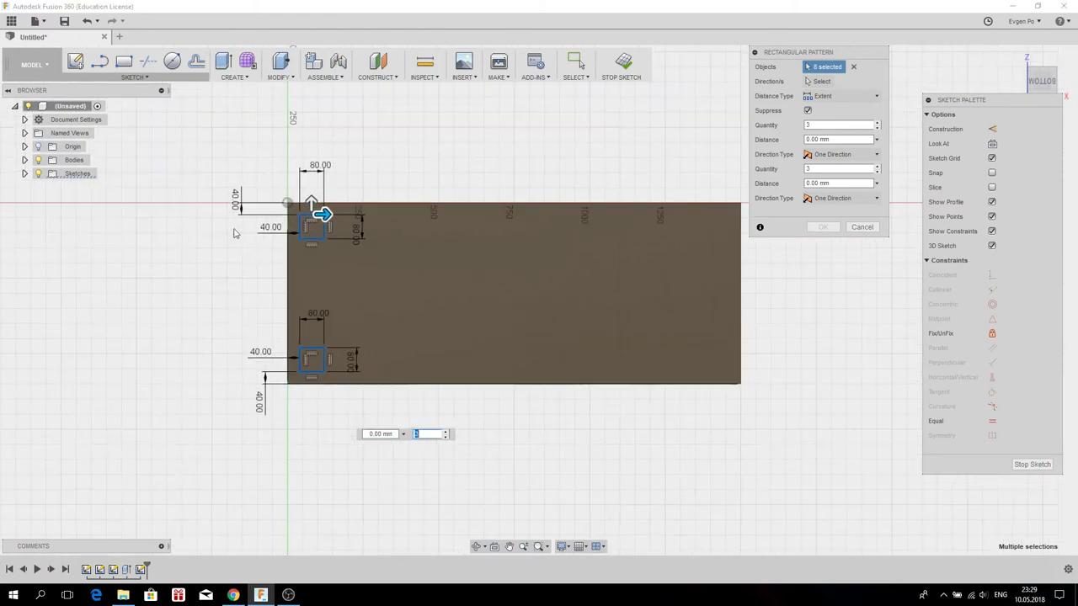
drag(325, 214, 731, 238)
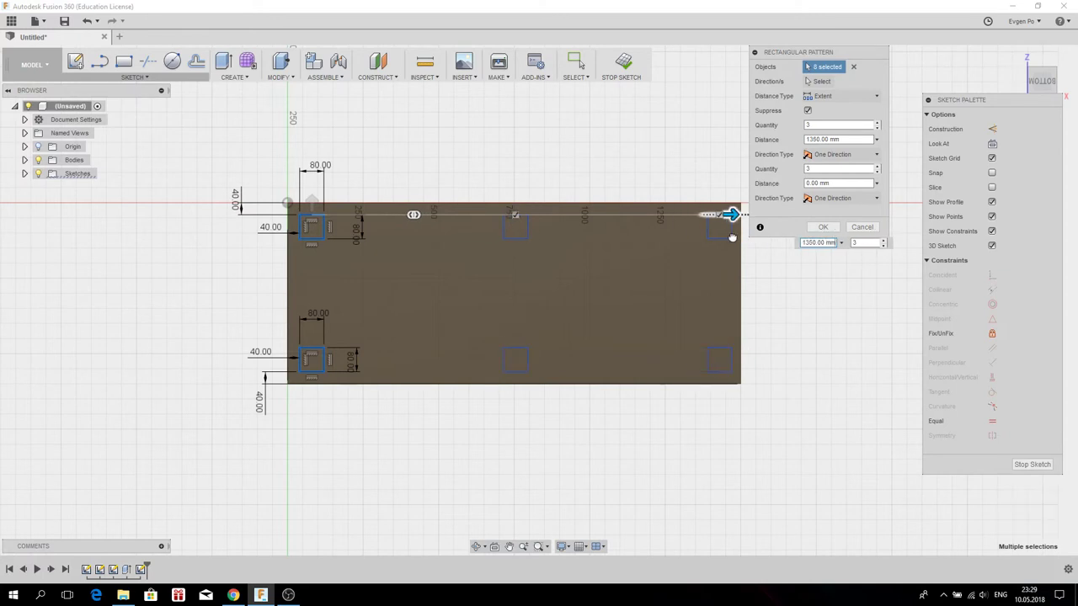
- Set the pattern quantity to 2 copies
key(Tab)
click(880, 171)
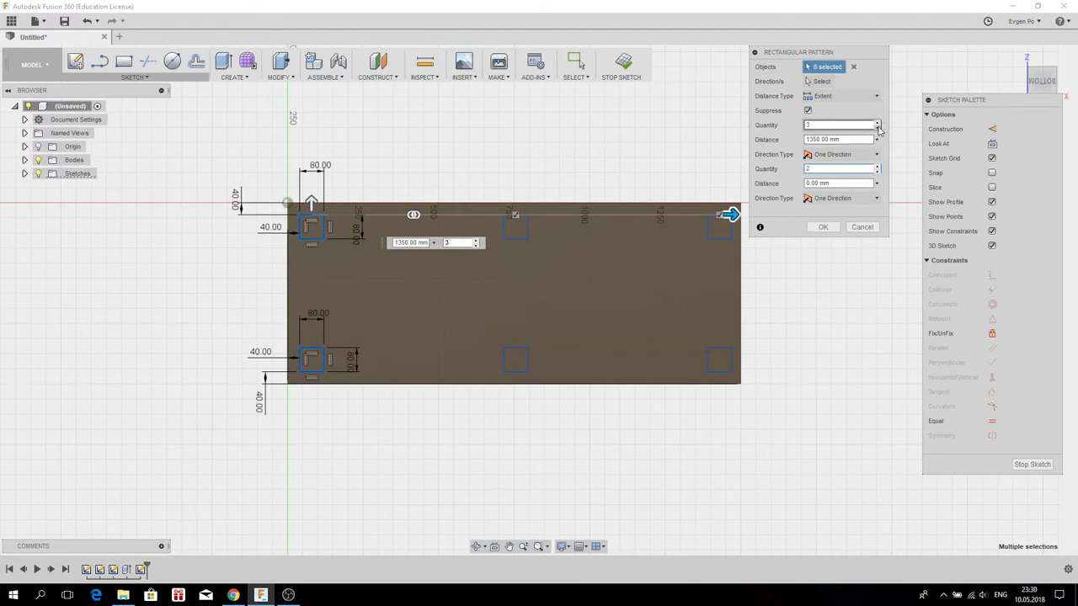
click(877, 122)
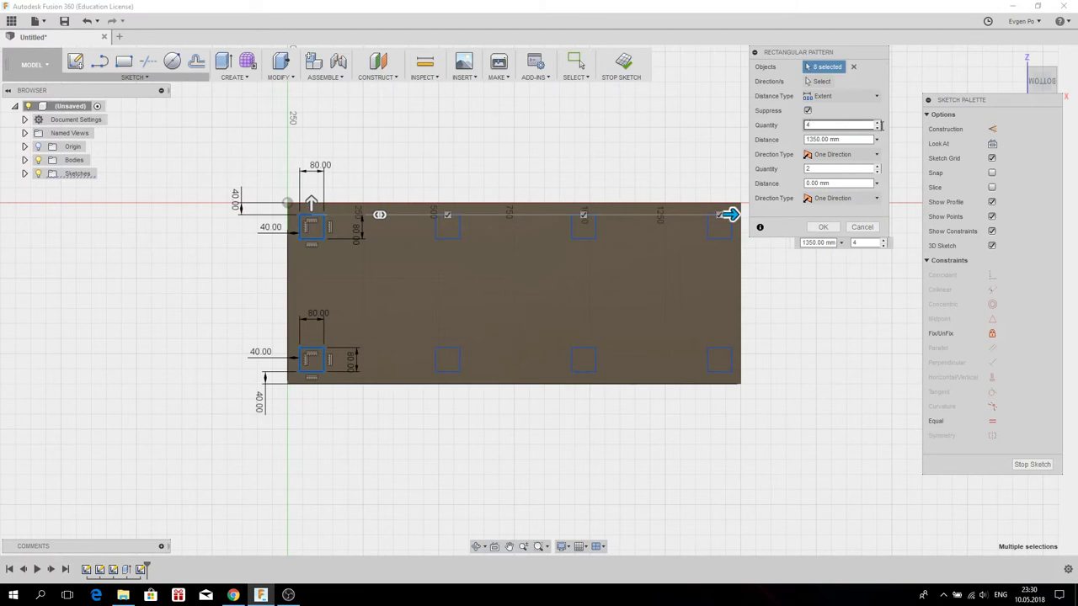
click(878, 128)
click(878, 129)
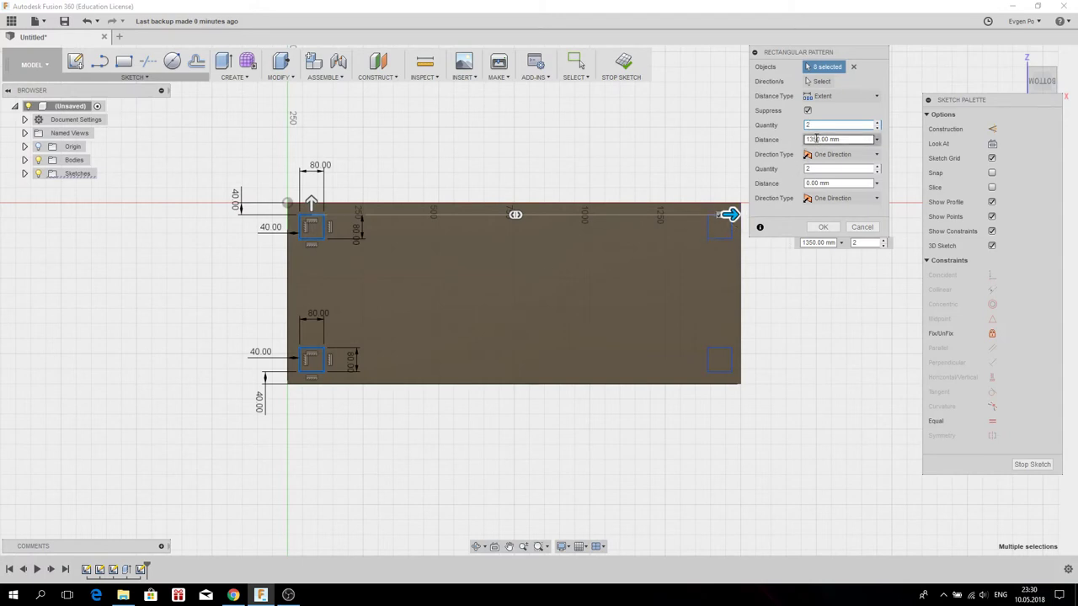
- Set the pattern spacing to 1350 mm and confirm it
key(BackSpace)
text(6)
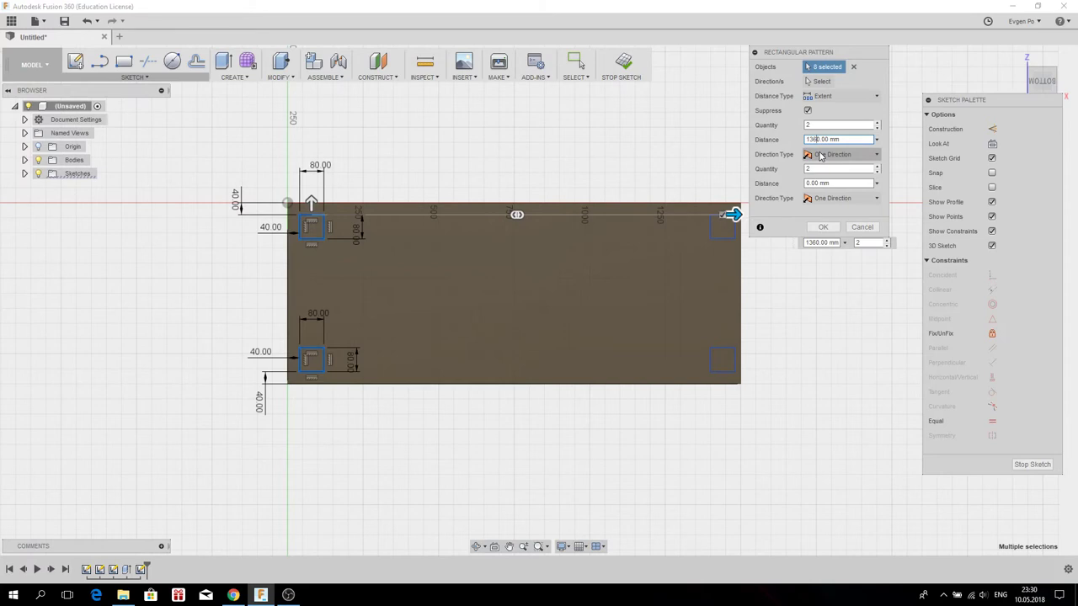
key(BackSpace)
text(4)
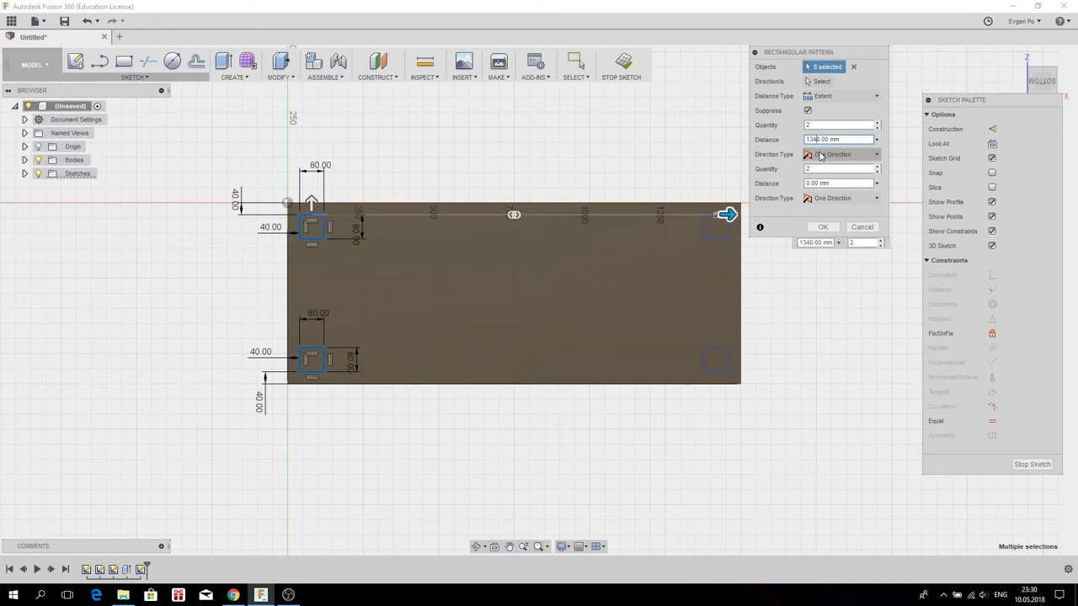
text(5)
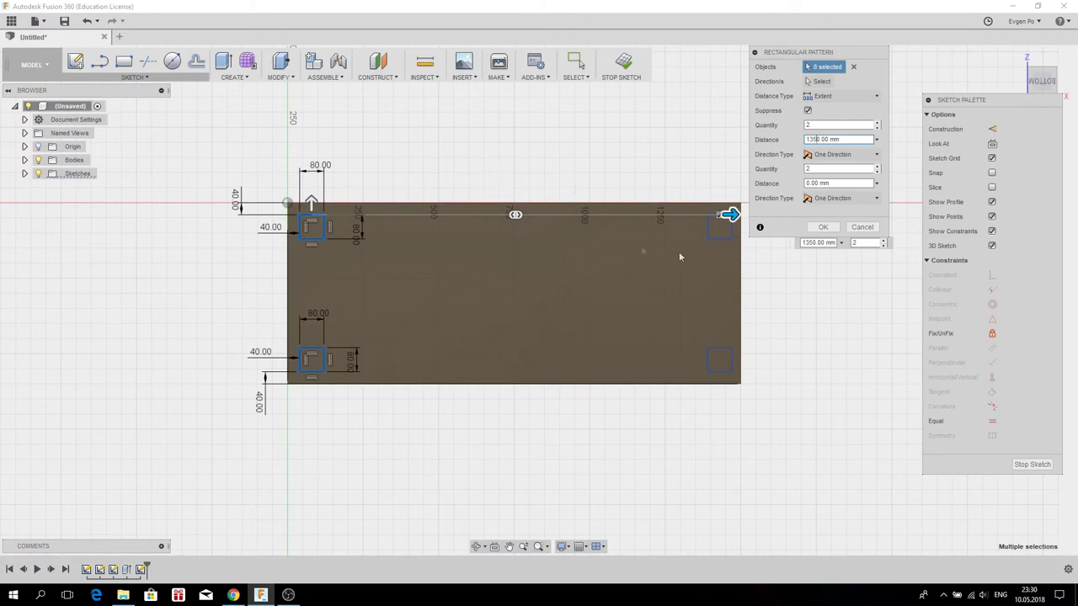
click(822, 227)
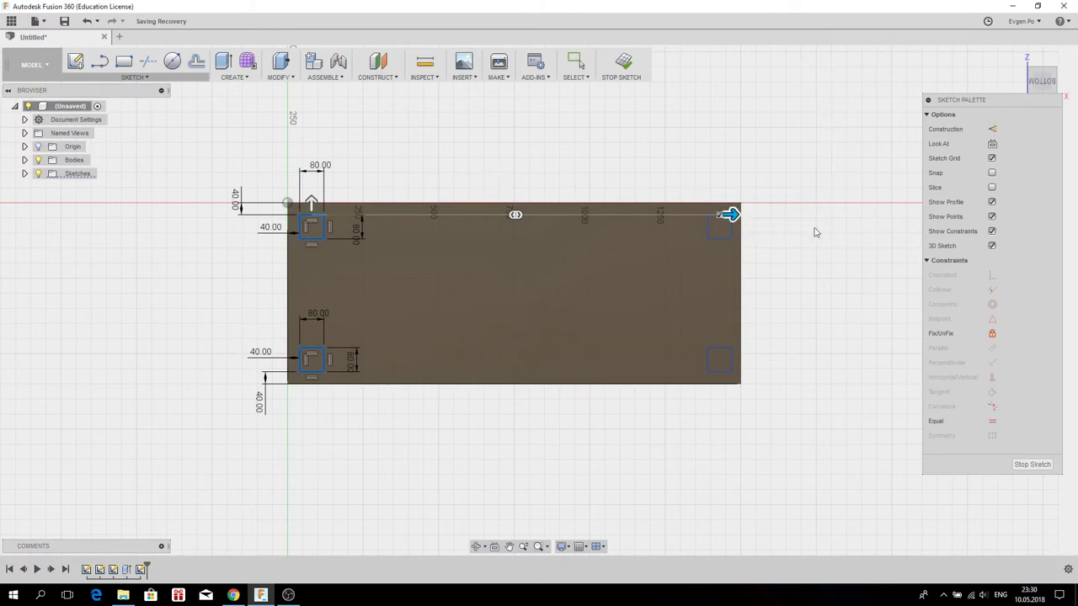
- Tilt the view slightly, move the Sketch Palette aside, and finish the four-square sketch
click(603, 171)
drag(595, 201, 590, 200)
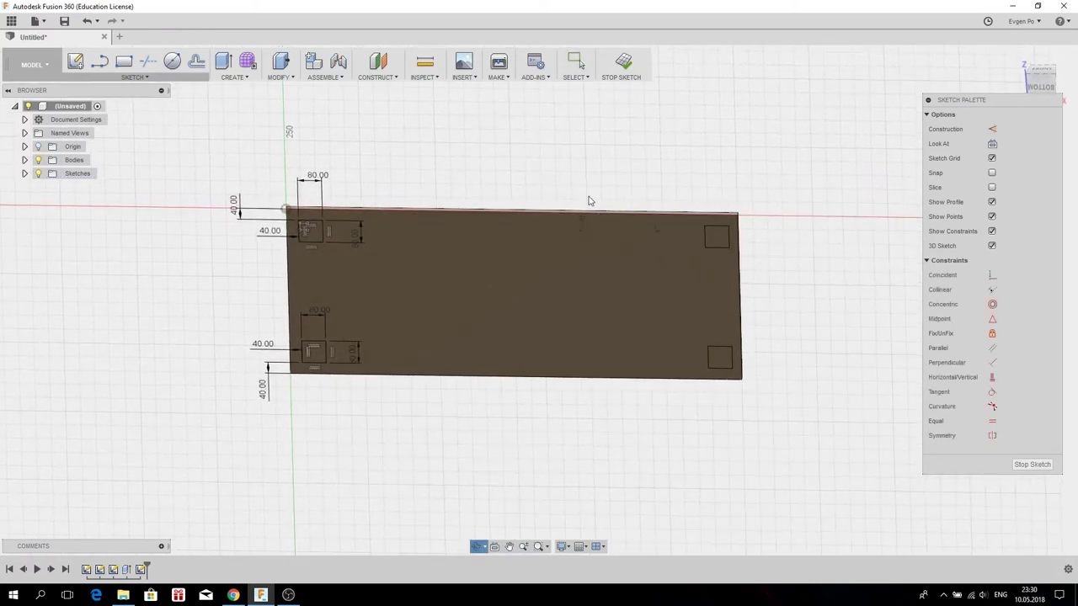
key(Escape)
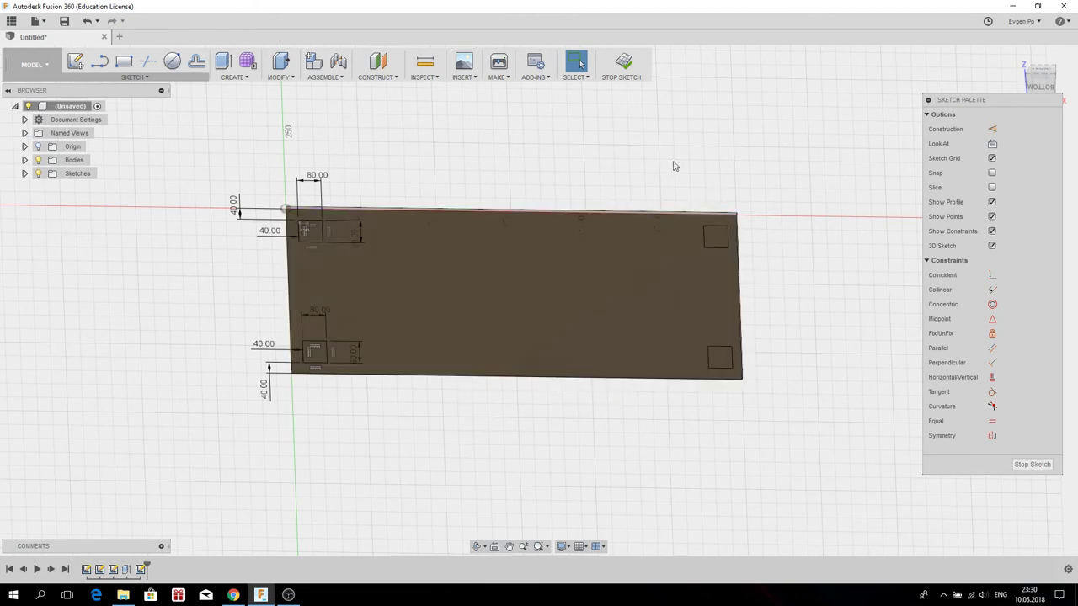
drag(997, 100, 935, 83)
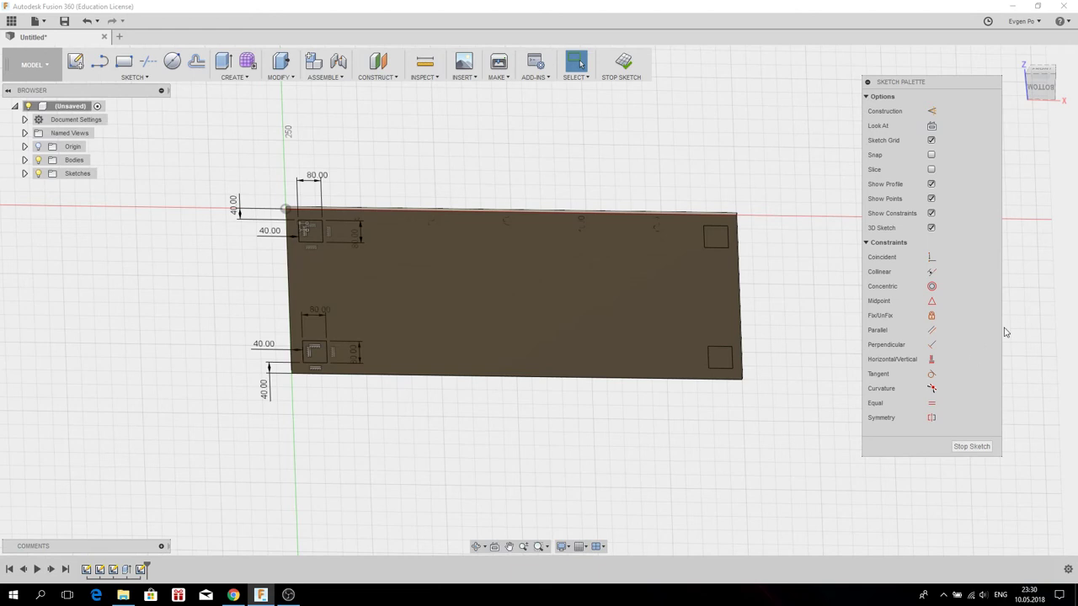
click(972, 448)
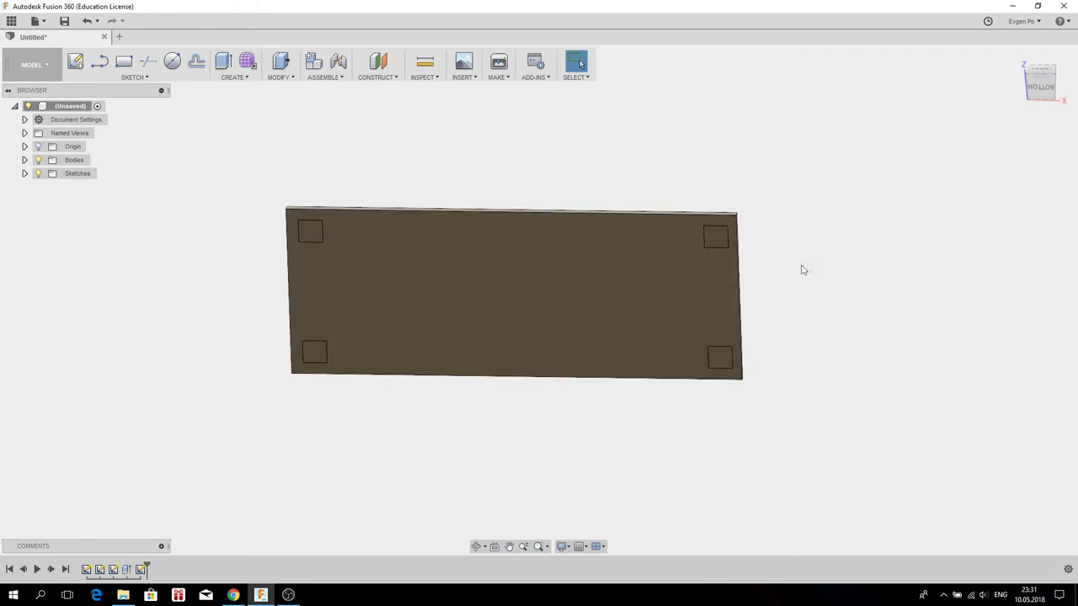
- Start an extrusion with all four corner leg squares selected as profiles
click(224, 65)
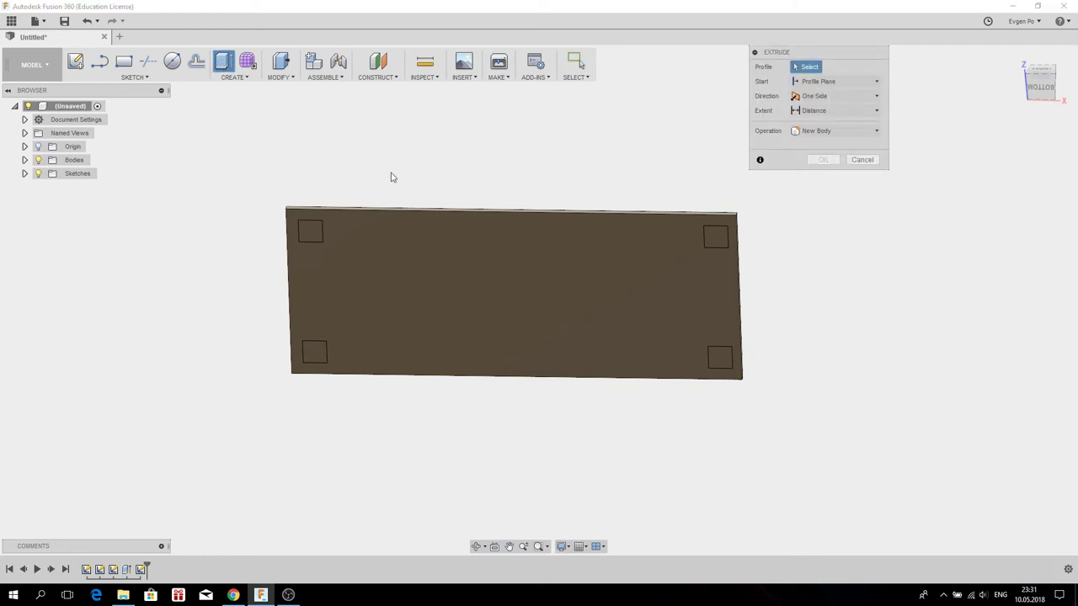
click(312, 234)
click(312, 352)
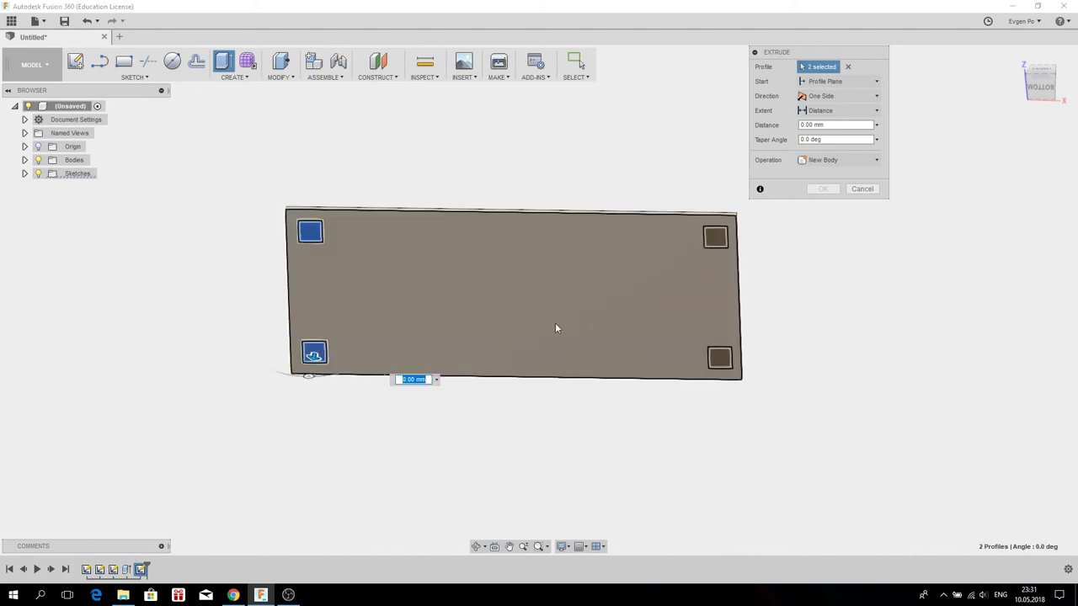
click(715, 239)
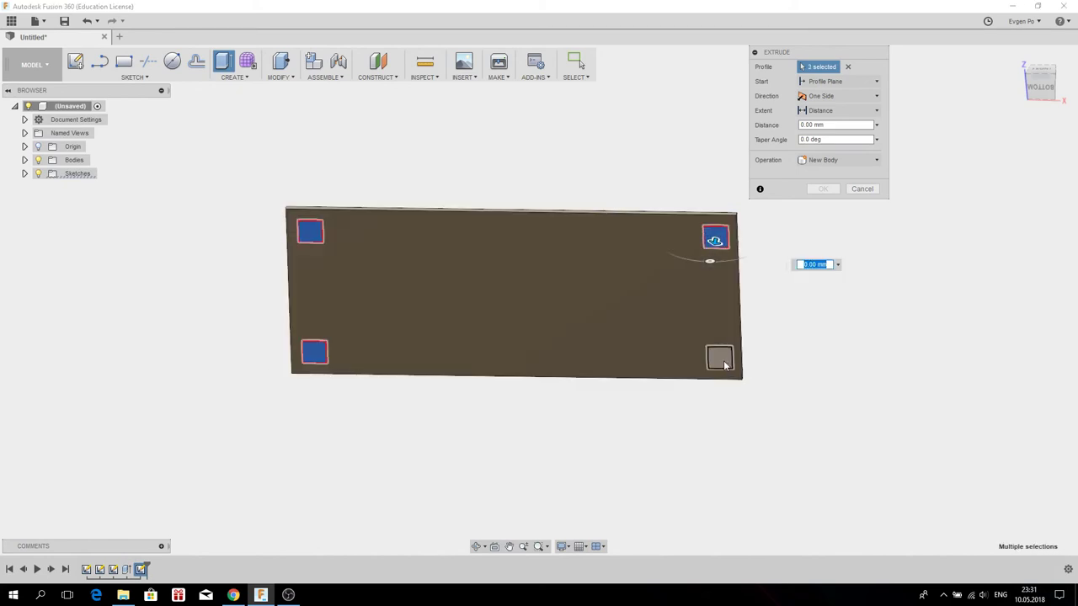
click(723, 362)
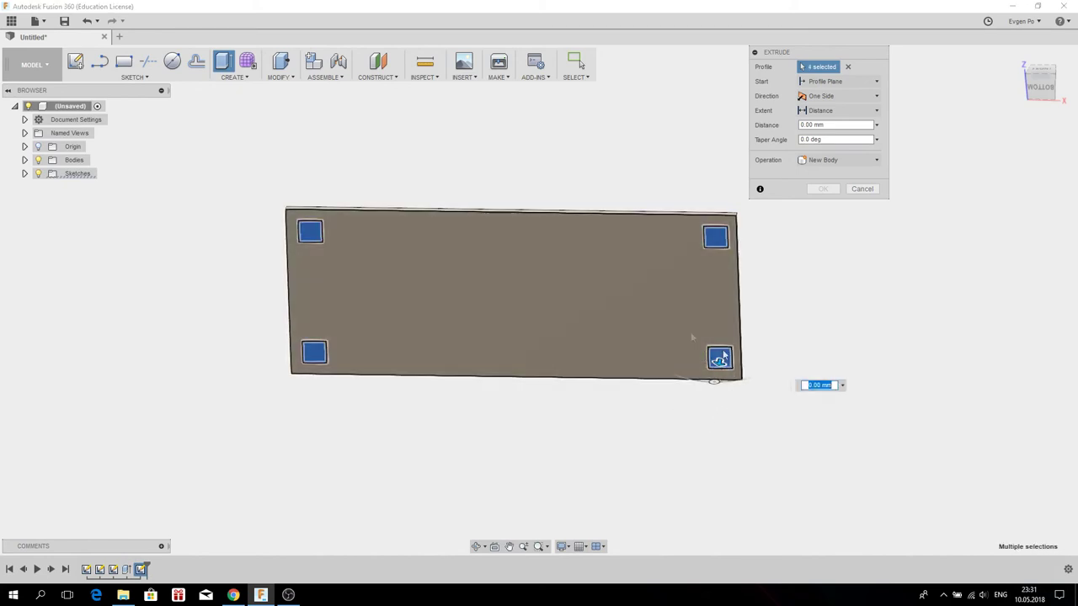
shift+middle_drag(561, 181, 562, 223)
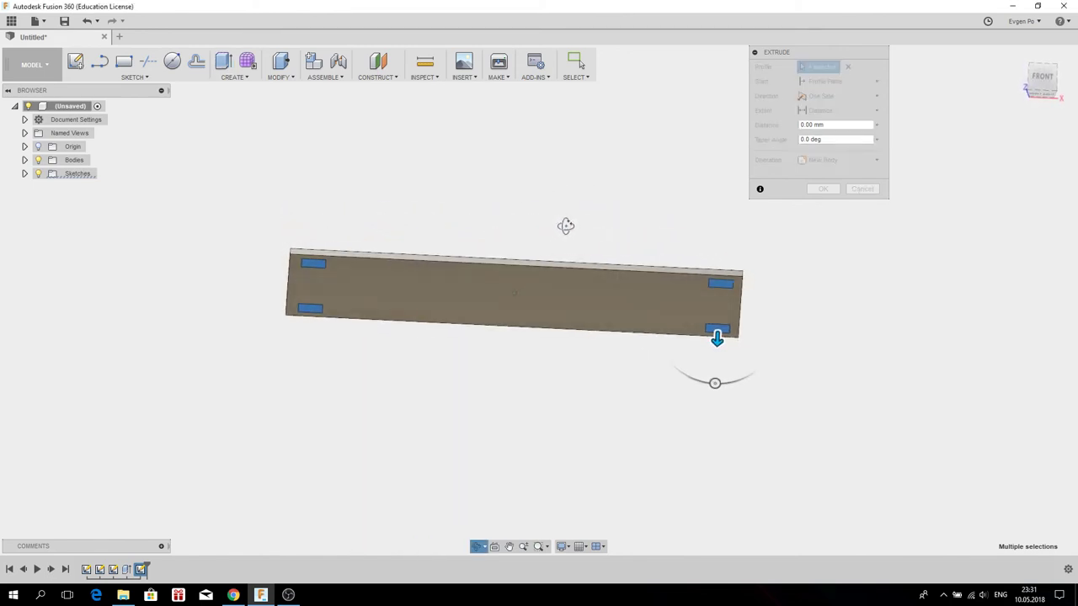
scroll(578, 258, down, 2)
- Pull the four squares downward and enter a 700 mm extrusion distance
drag(674, 317, 666, 413)
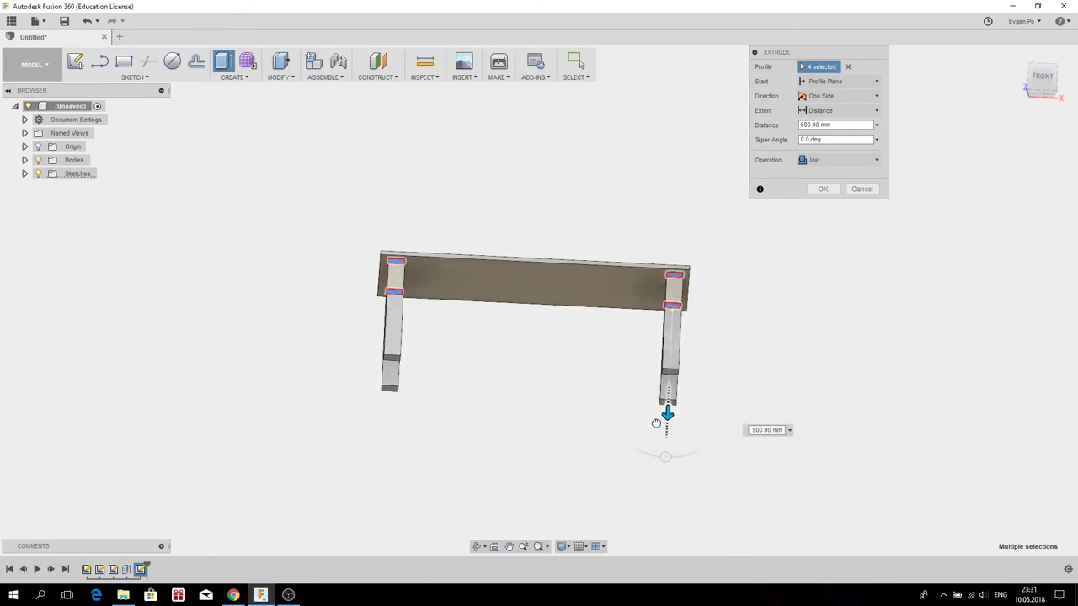
mouse_move(656, 423)
shift+middle_down()
mouse_move(619, 271)
mouse_move(621, 288)
shift+middle_up()
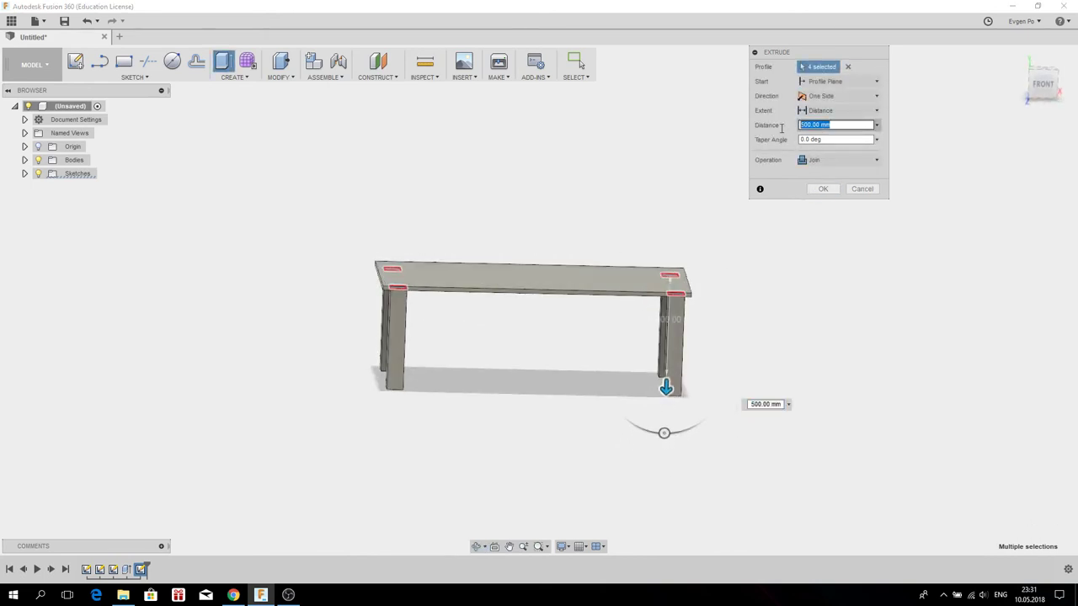
text(700)
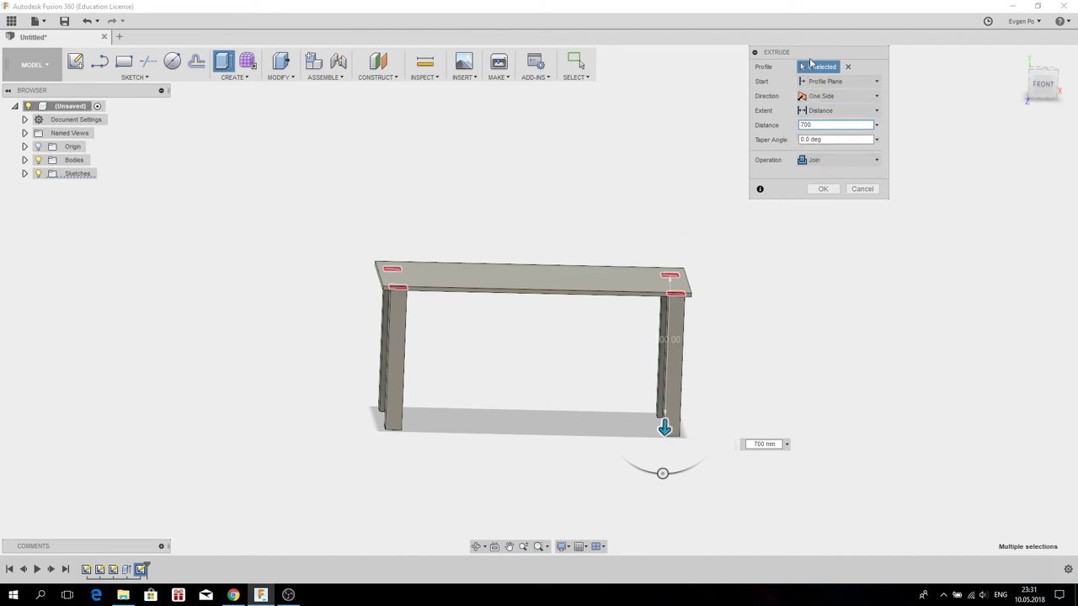
drag(811, 54, 818, 61)
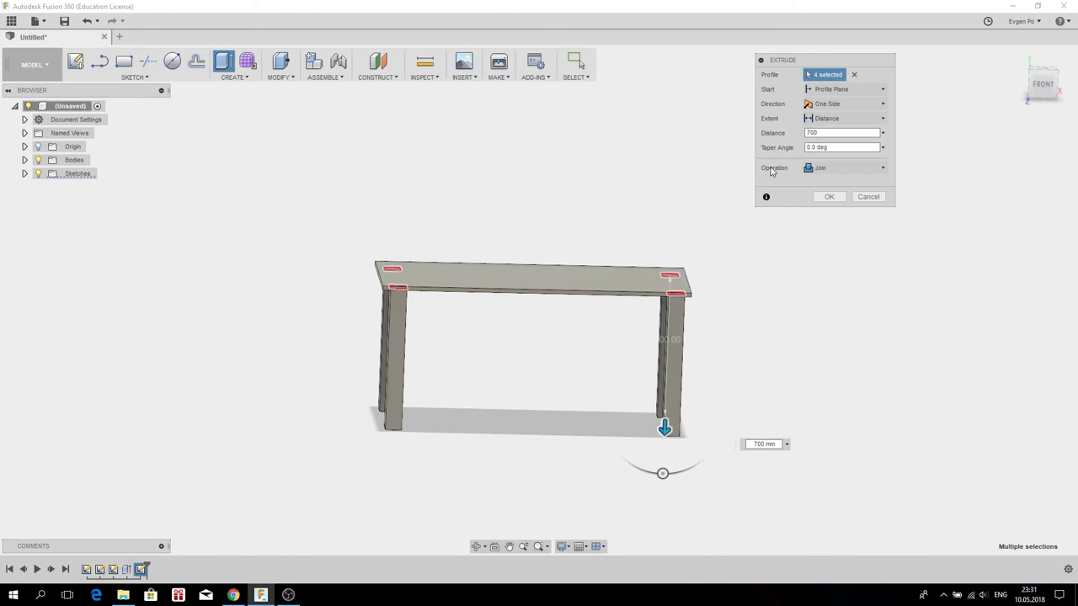
- Set the extrude operation to New Body and confirm the 700 mm legs
click(842, 172)
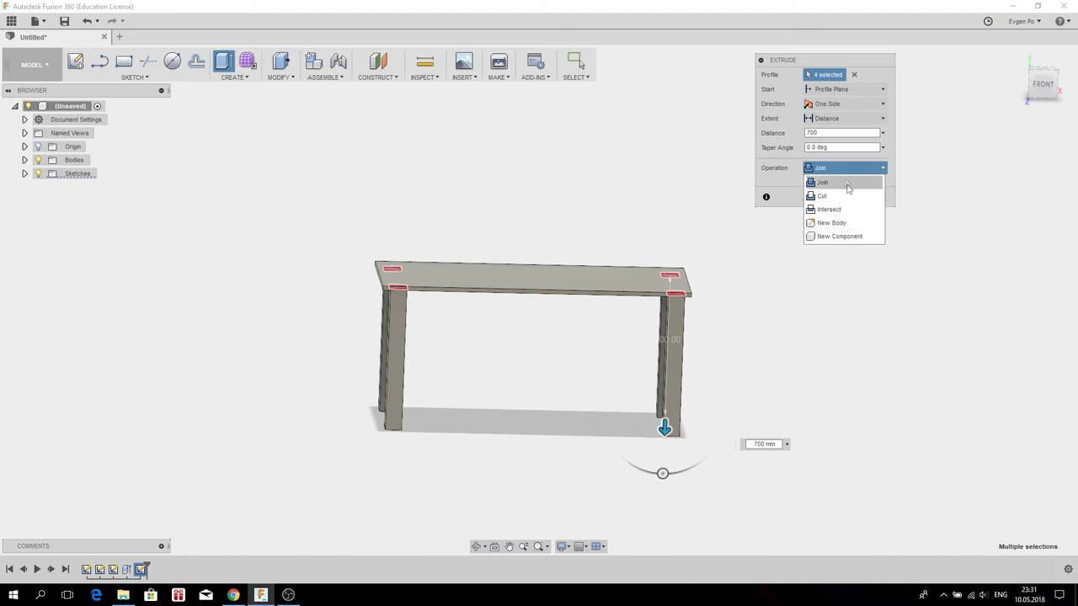
shift+middle_drag(616, 242, 594, 237)
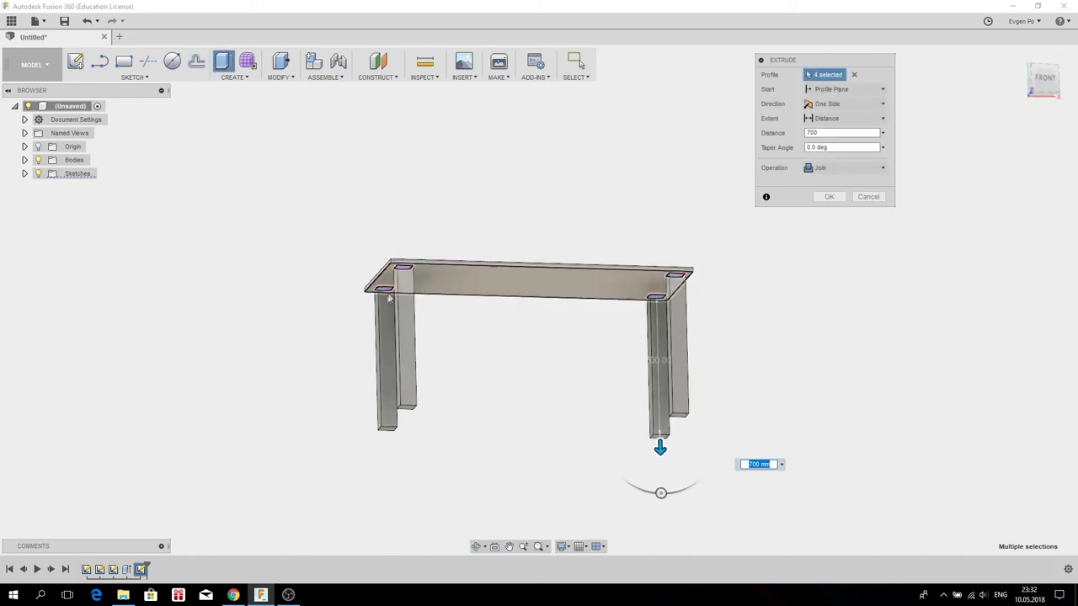
mouse_move(397, 305)
shift+middle_down()
mouse_move(416, 317)
mouse_move(408, 295)
shift+middle_up()
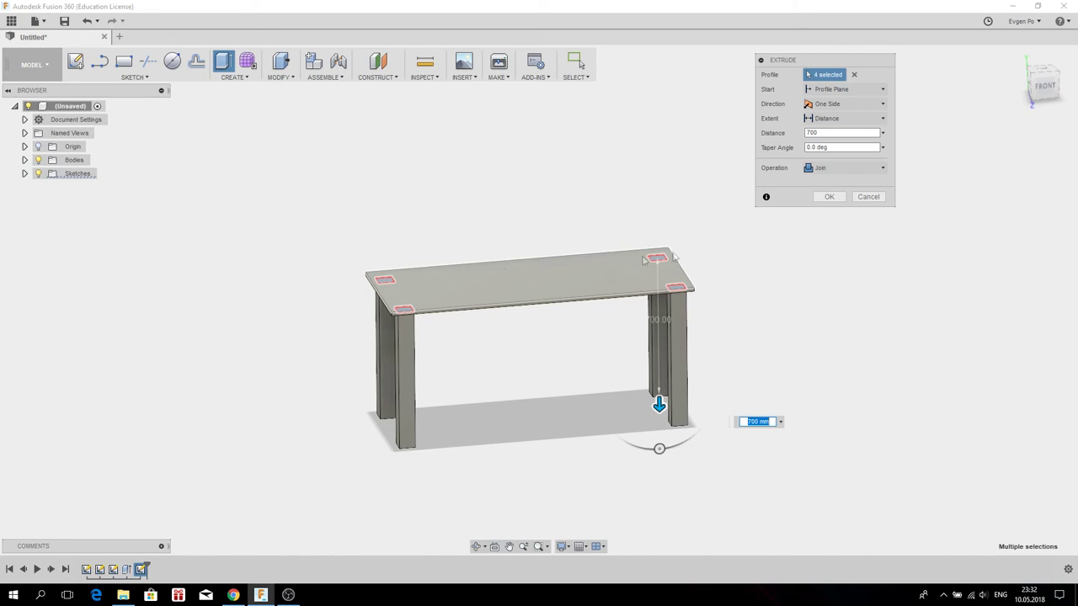
click(835, 172)
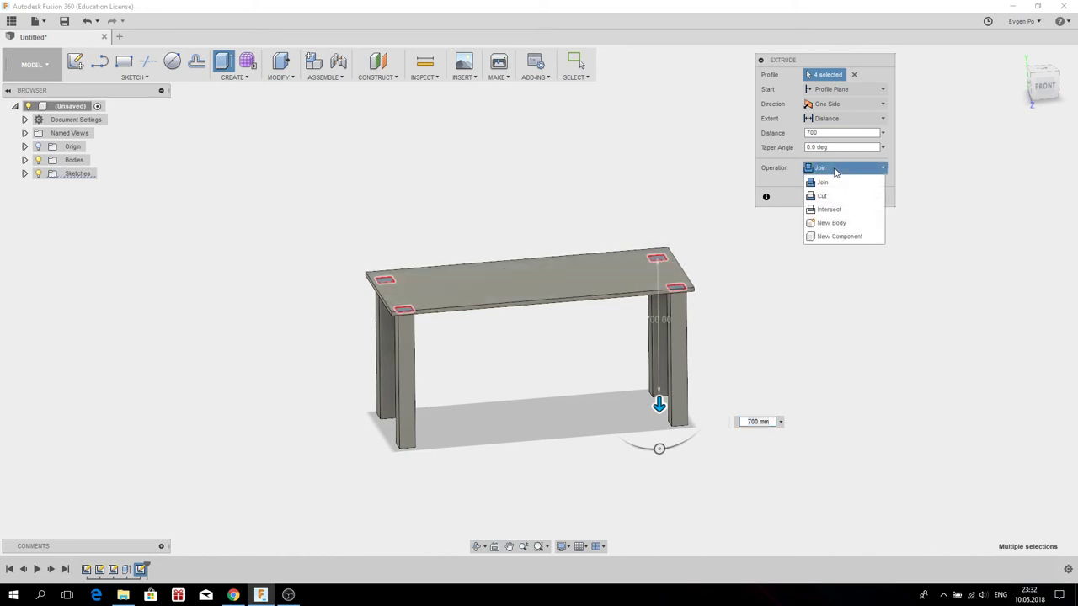
click(837, 223)
click(832, 198)
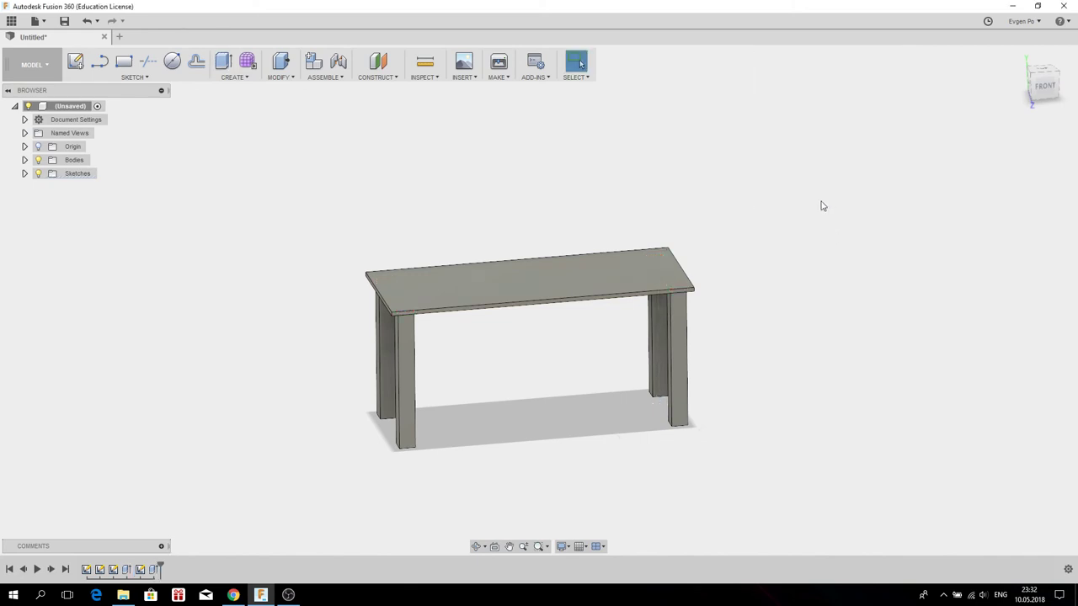
- Highlight Body1 (tabletop) through Body5 (legs) in the Browser and orbit to inspect
mouse_move(630, 272)
shift+middle_down()
mouse_move(613, 251)
mouse_move(683, 312)
shift+middle_up()
click(683, 312)
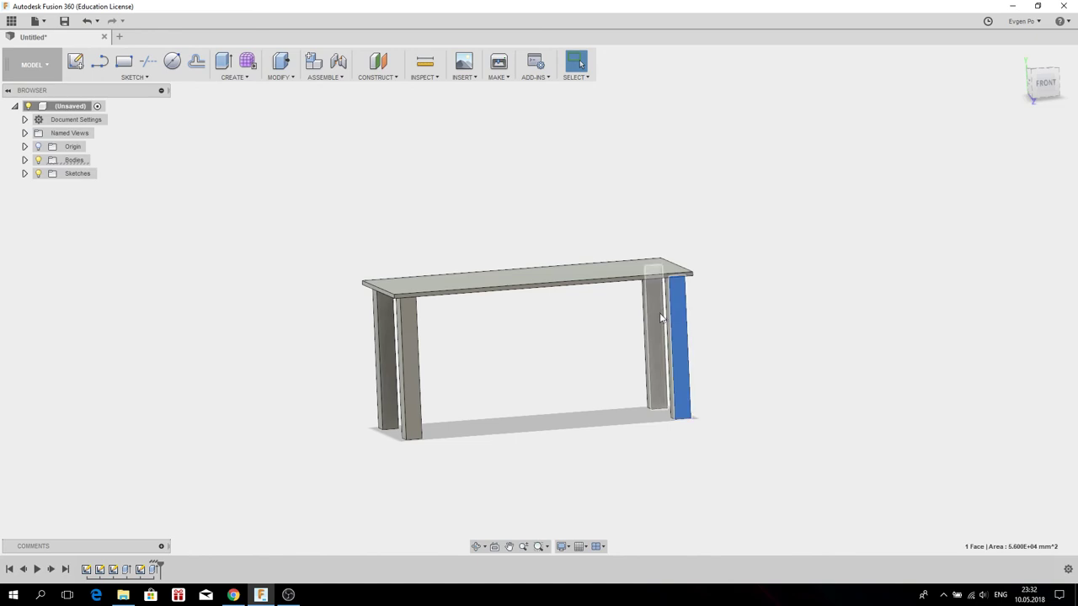
click(24, 161)
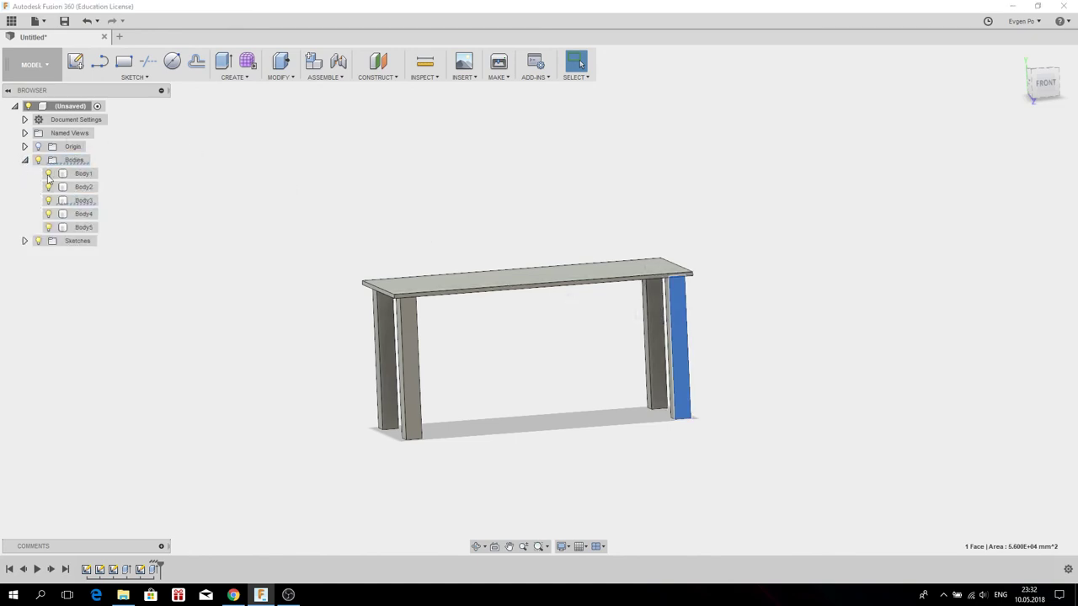
click(74, 174)
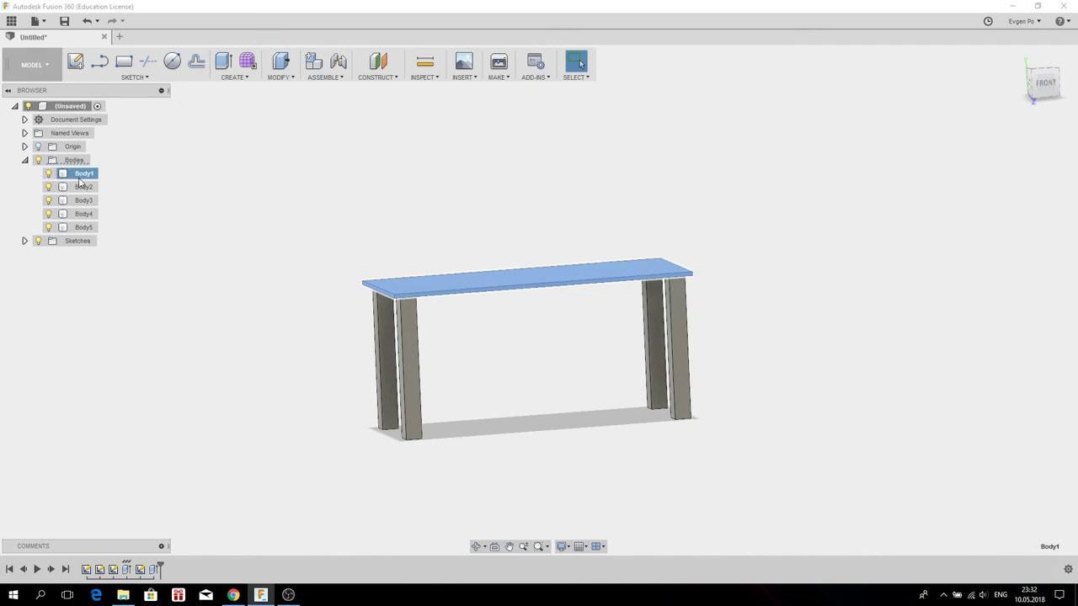
click(84, 187)
click(84, 200)
click(84, 214)
click(84, 229)
mouse_move(351, 215)
shift+middle_down()
mouse_move(286, 243)
mouse_move(309, 207)
mouse_move(306, 191)
mouse_move(296, 239)
mouse_move(327, 229)
mouse_move(323, 235)
mouse_move(320, 219)
mouse_move(320, 230)
shift+middle_up()
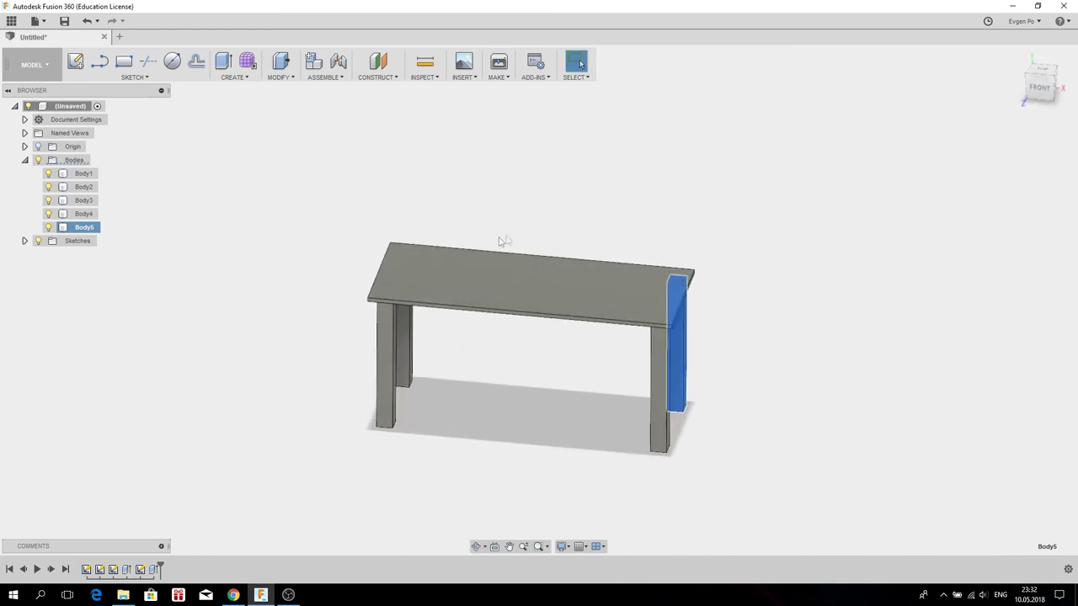
click(578, 221)
mouse_move(592, 248)
shift+middle_down()
mouse_move(659, 228)
mouse_move(629, 199)
mouse_move(630, 172)
mouse_move(592, 236)
mouse_move(558, 245)
mouse_move(589, 250)
mouse_move(587, 224)
mouse_move(626, 226)
mouse_move(573, 216)
mouse_move(568, 233)
mouse_move(588, 222)
mouse_move(614, 228)
mouse_move(621, 216)
mouse_move(627, 246)
shift+middle_up()
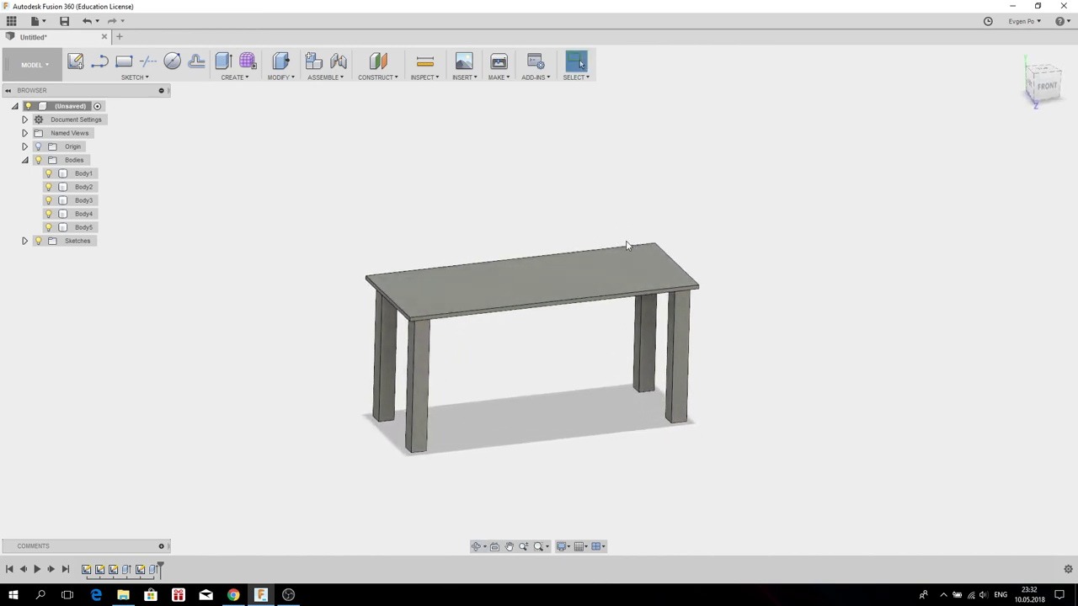